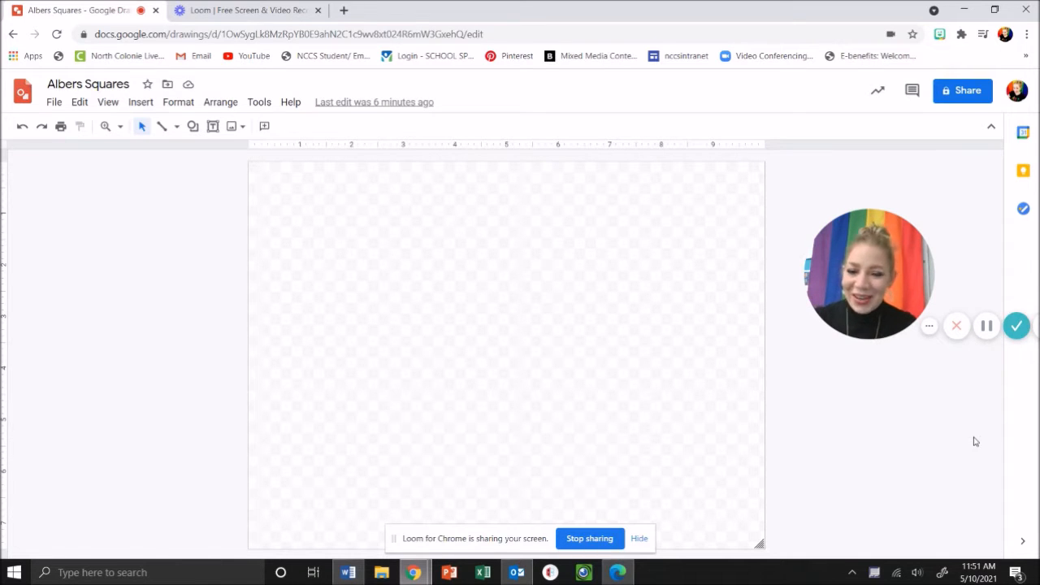
Step: Draw a rectangle shape about 3.4 by 3.2 inches at the canvas's upper-left corner
left_click(140, 104)
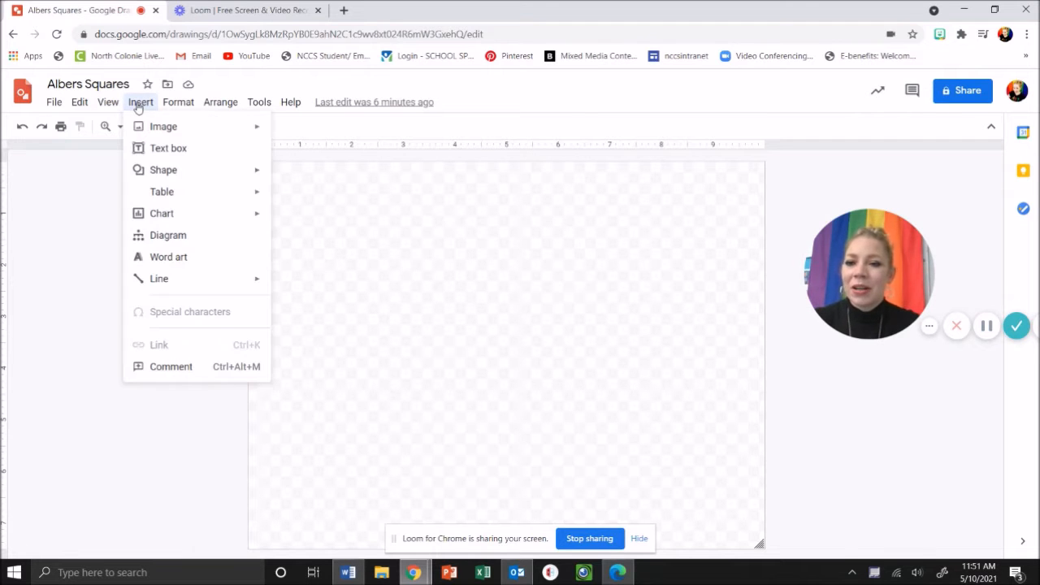
mouse_move(197, 172)
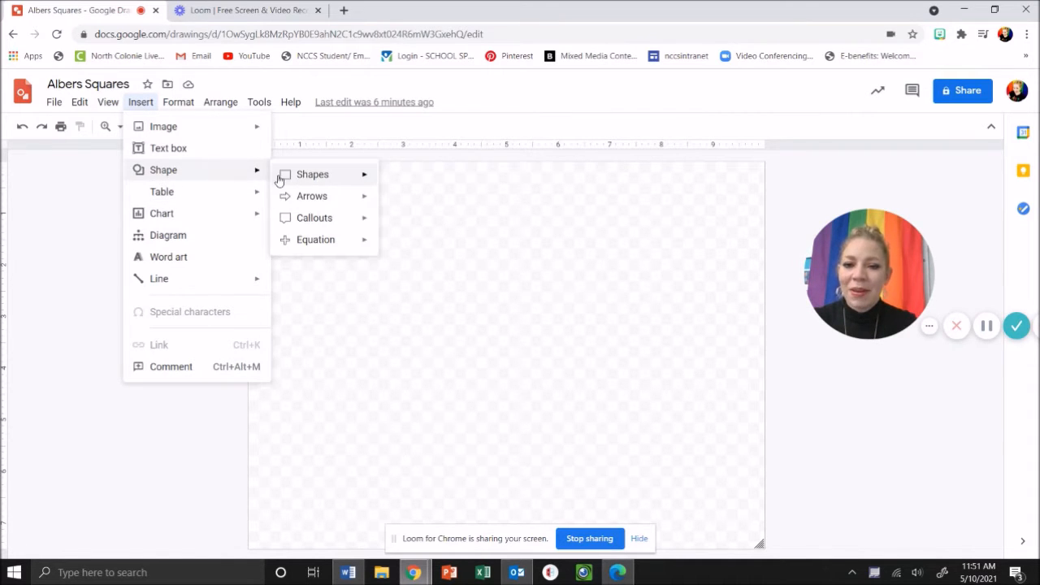
mouse_move(280, 179)
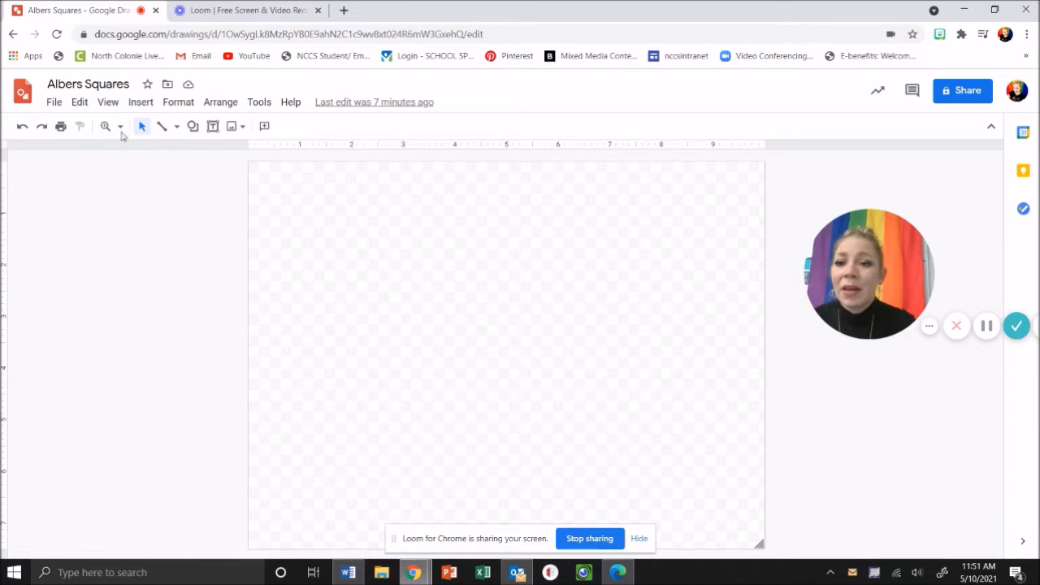
left_click(143, 103)
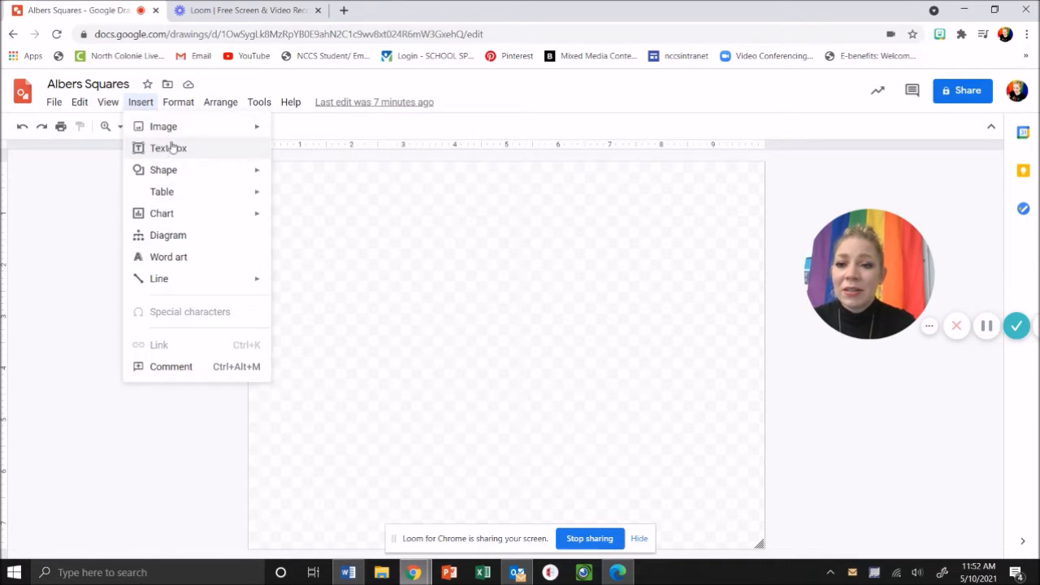
mouse_move(181, 170)
mouse_move(339, 184)
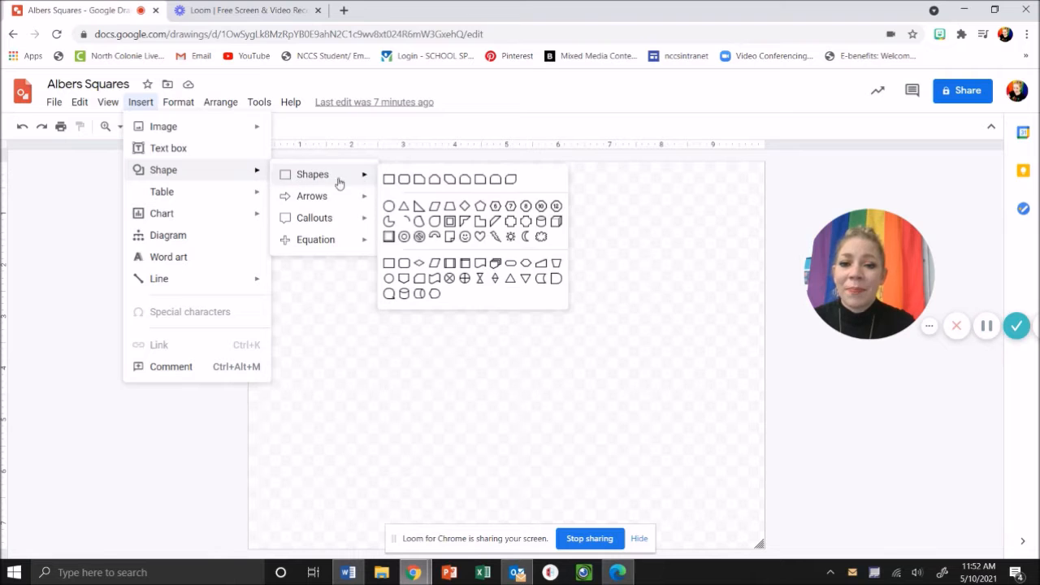
left_click(389, 180)
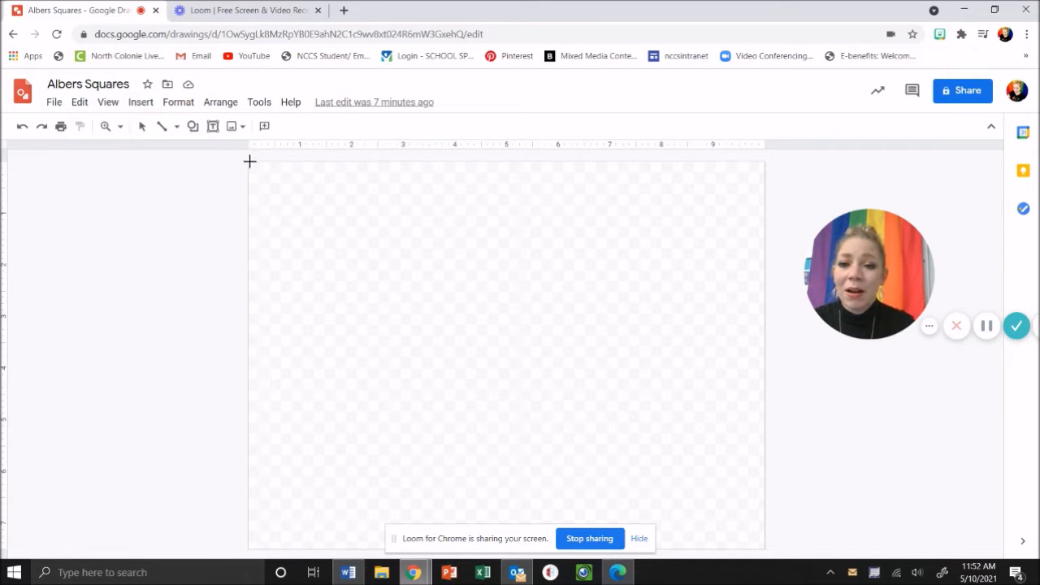
mouse_move(253, 165)
left_mouse_down()
mouse_move(408, 290)
mouse_move(421, 355)
mouse_move(425, 328)
left_mouse_up()
mouse_move(390, 285)
left_mouse_down()
mouse_move(385, 276)
mouse_move(387, 284)
left_mouse_up()
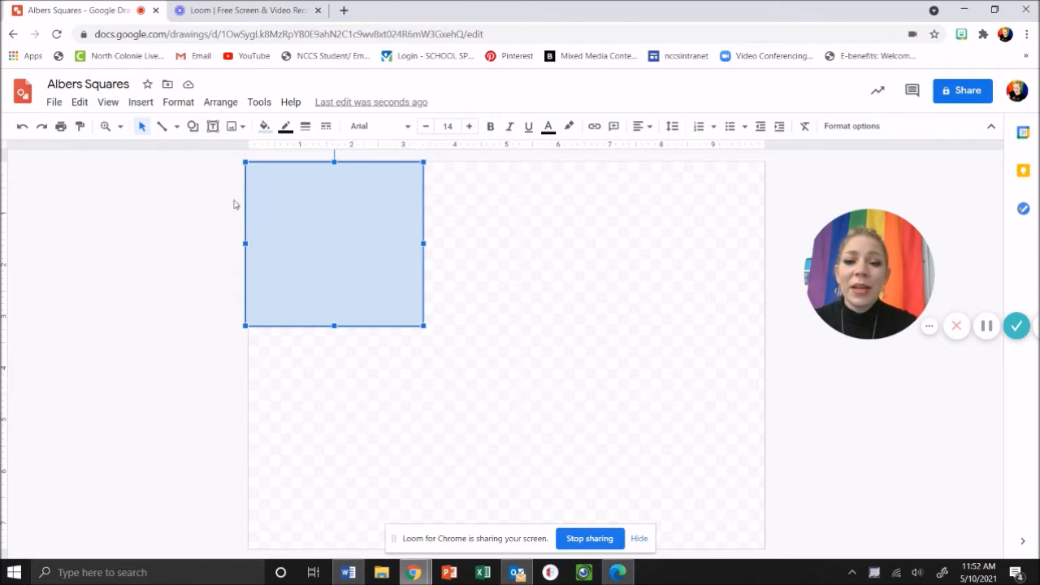
Step: Copy and paste the square, and duplicate it until there are six identical squares
left_click(80, 104)
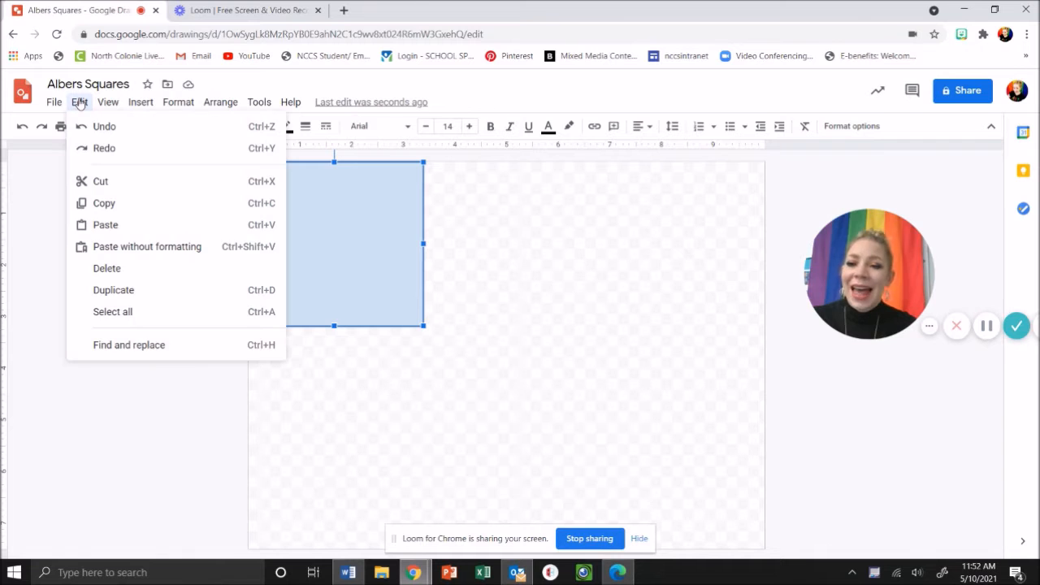
left_click(118, 207)
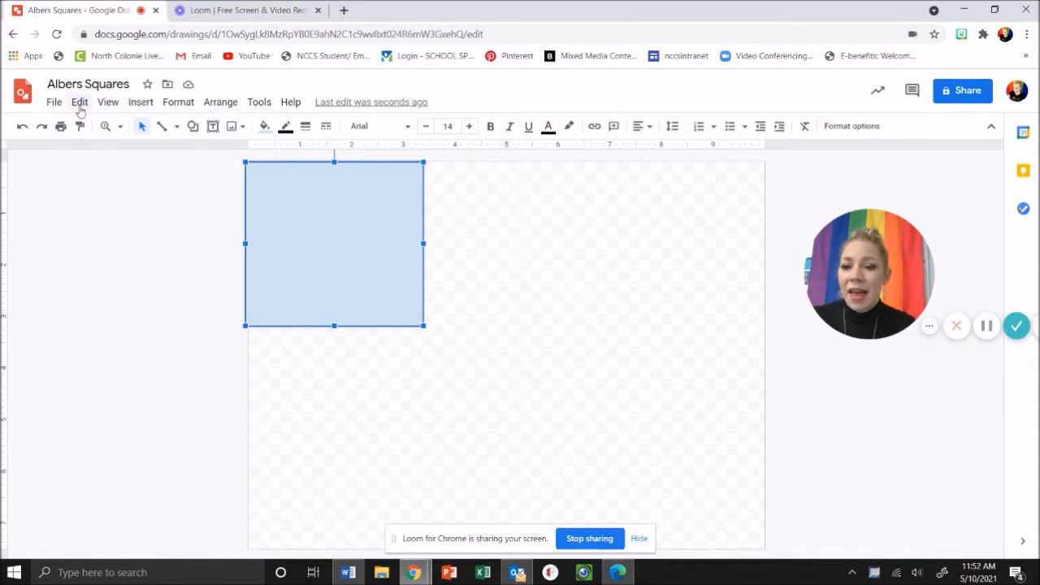
left_click(80, 102)
left_click(106, 226)
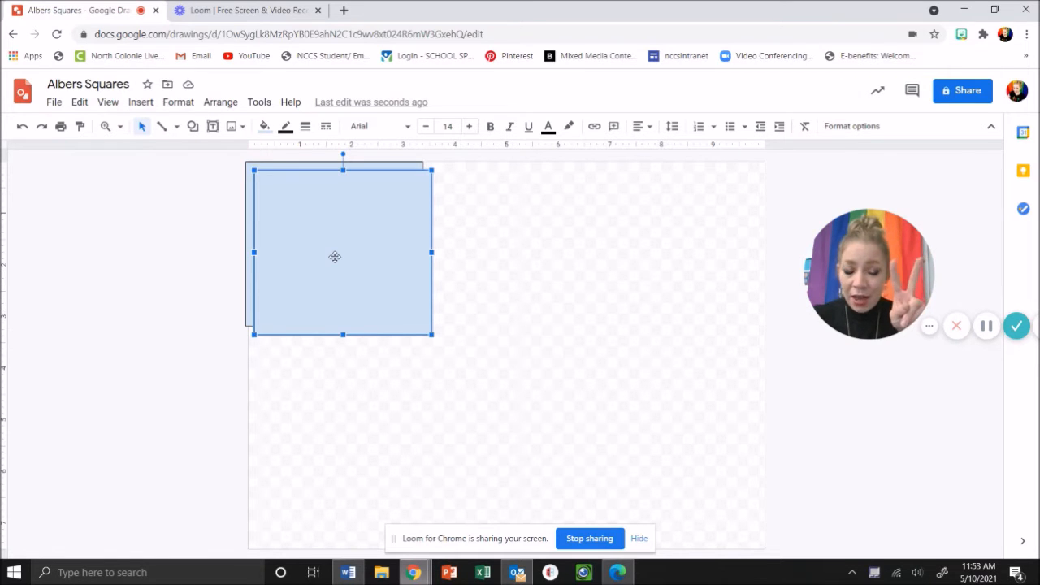
key("ctrl+d")
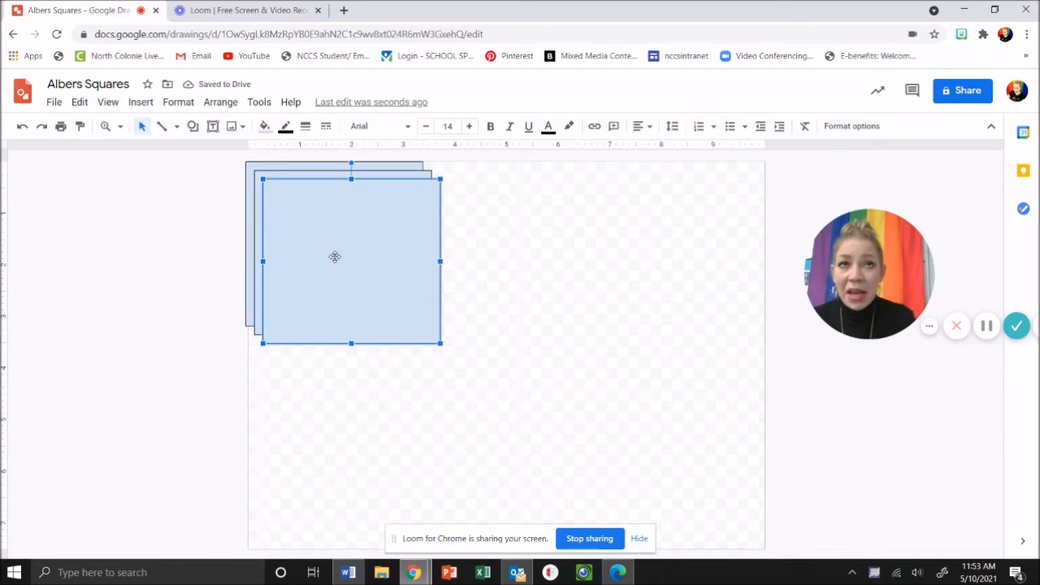
key("ctrl+d")
key("ctrl+d")
key("ctrl+d")
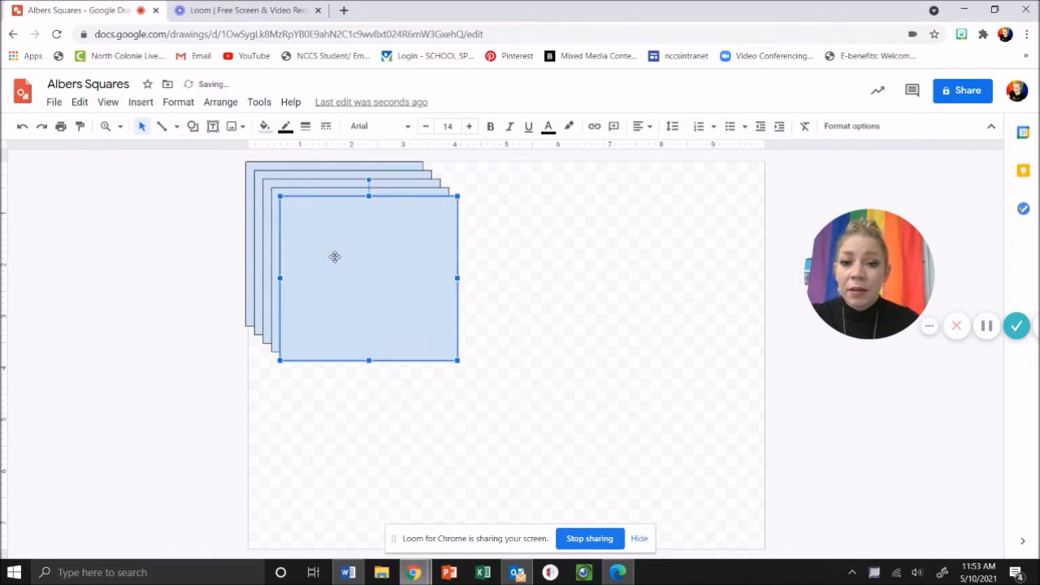
Step: Spread the stacked copies over the canvas into two rows of three squares
left_click_drag(375, 268, 685, 409)
left_click_drag(399, 313, 536, 452)
left_click_drag(385, 323, 348, 455)
left_click_drag(408, 288, 559, 281)
Step: Shrink the first two squares of the upper row to about 3.2 by 3.1 inches each, placed edge to edge
left_click(394, 301)
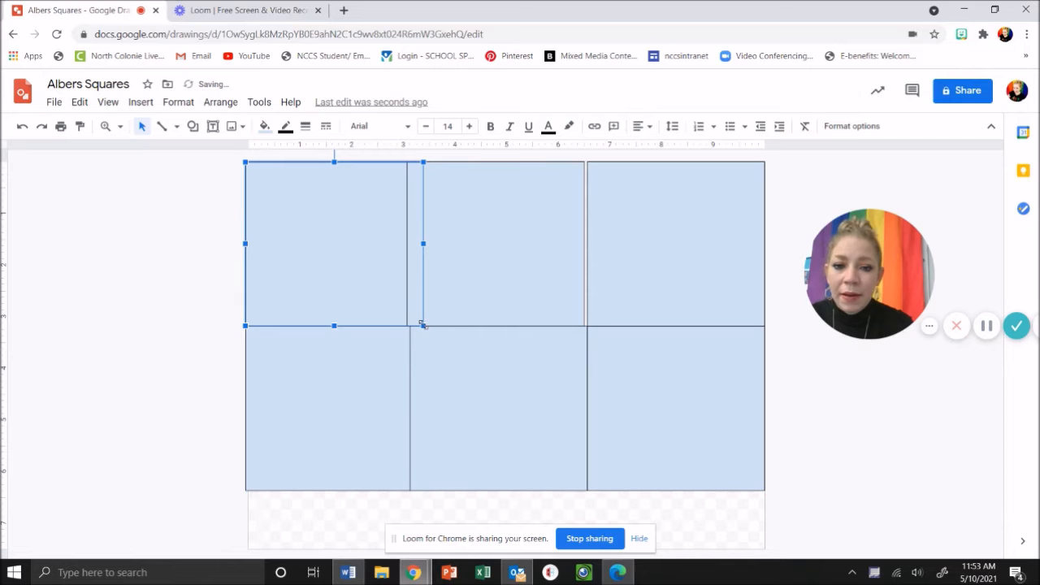
left_click_drag(420, 322, 409, 319)
left_click(455, 318)
mouse_move(584, 324)
left_mouse_down()
mouse_move(564, 311)
mouse_move(570, 318)
left_mouse_up()
left_click_drag(522, 288, 517, 289)
Step: Shrink the upper row's third square to match its neighbours and move it against the middle square
left_click(603, 291)
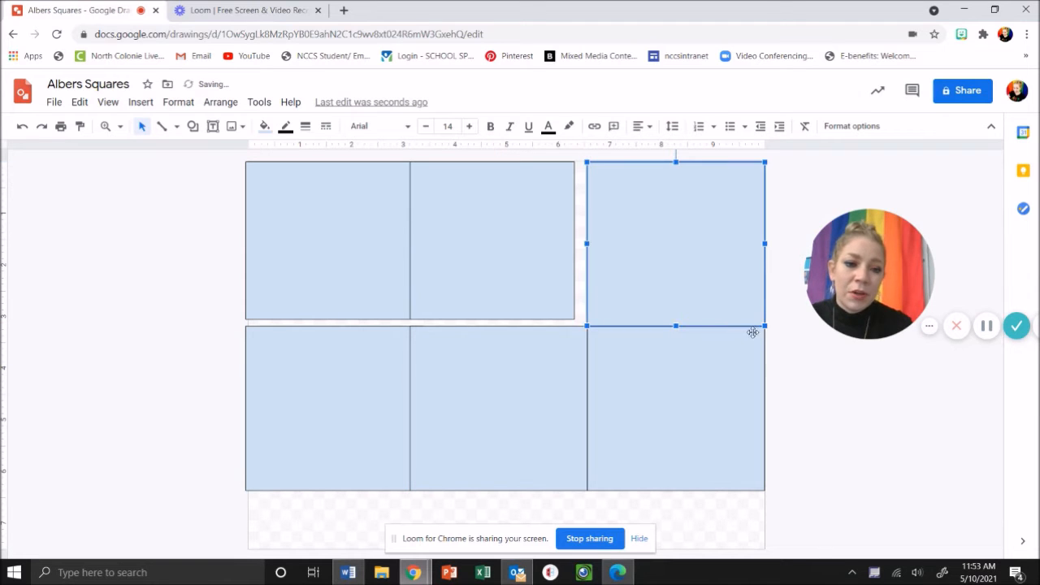
mouse_move(762, 329)
left_mouse_down()
mouse_move(734, 300)
mouse_move(750, 319)
left_mouse_up()
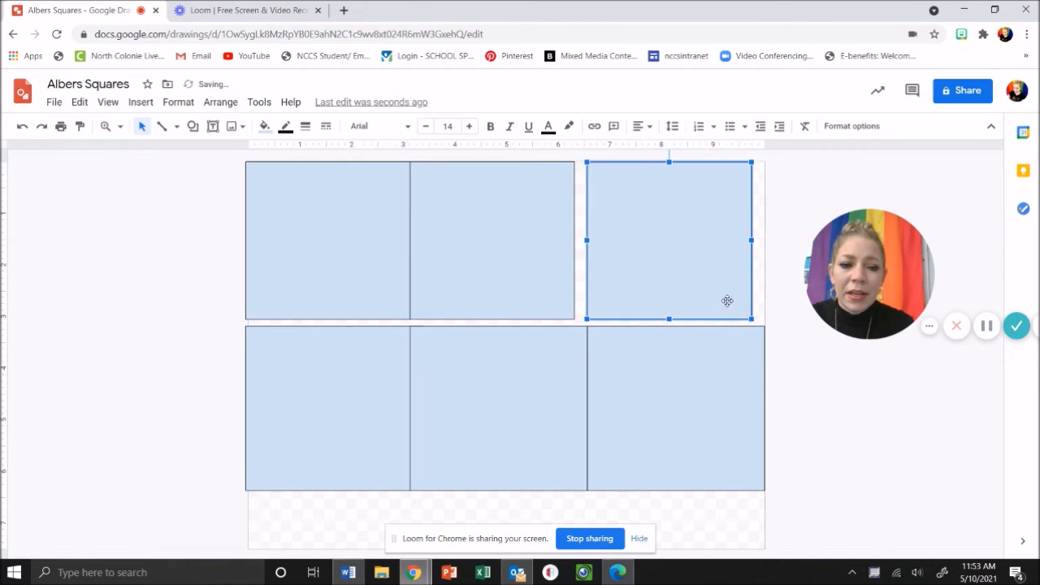
left_click_drag(703, 290, 703, 292)
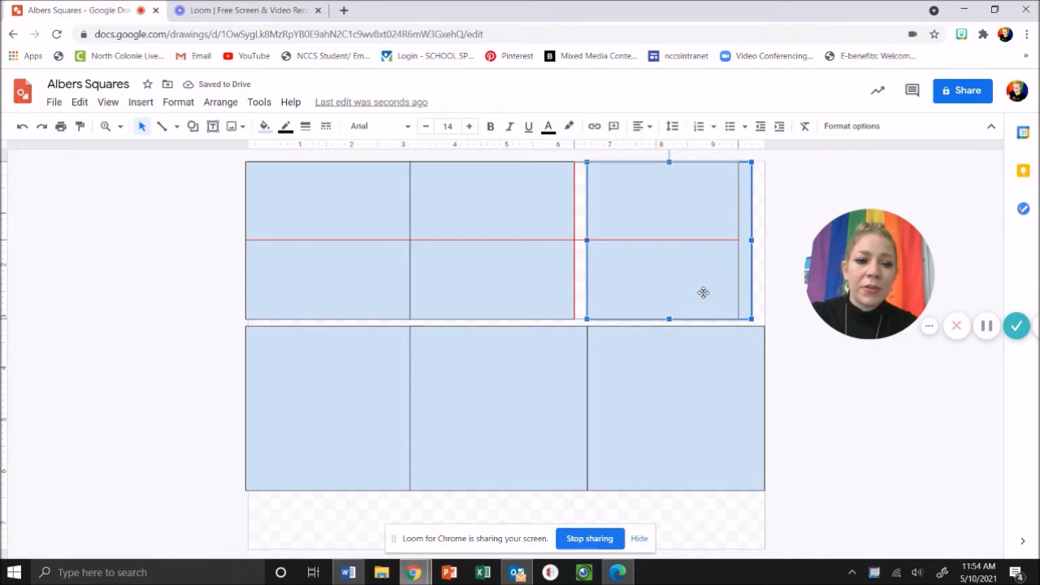
left_click_drag(702, 292, 704, 293)
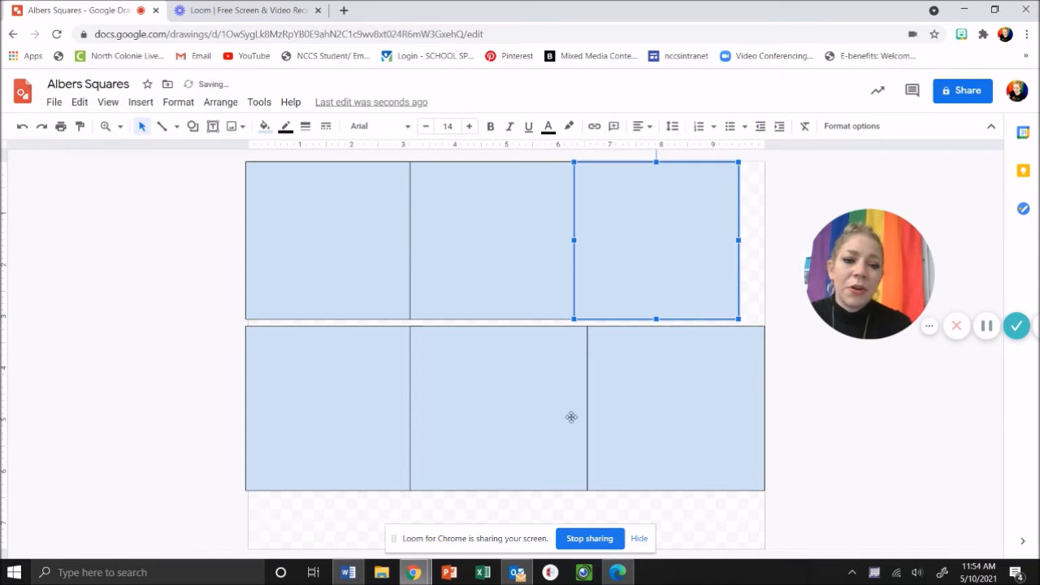
Step: Move the lower row's first two squares against the upper row and shrink them to match the squares above
left_click_drag(378, 403, 380, 399)
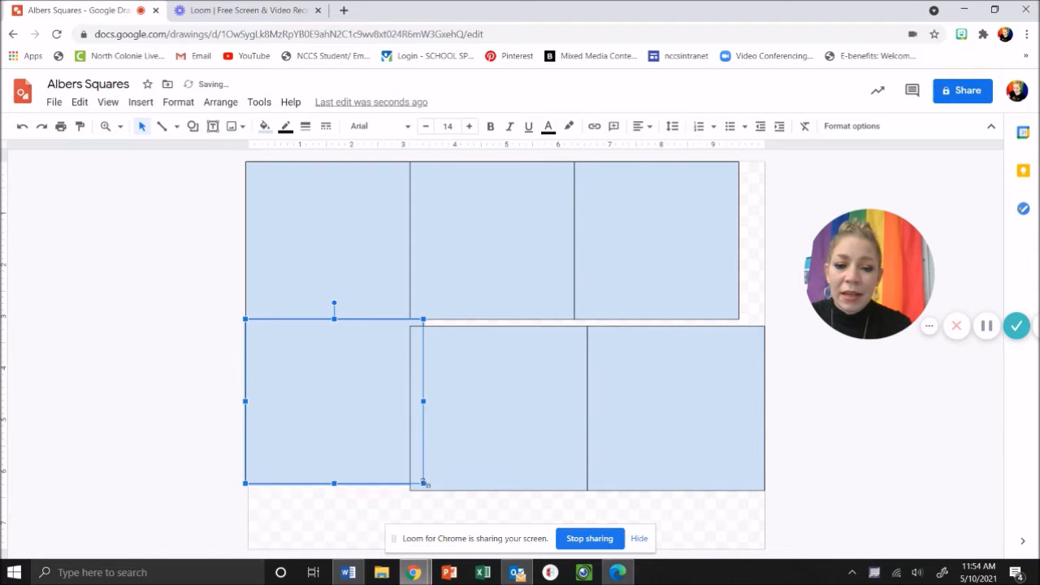
left_click_drag(423, 483, 411, 477)
left_click(481, 466)
left_click_drag(483, 460, 480, 460)
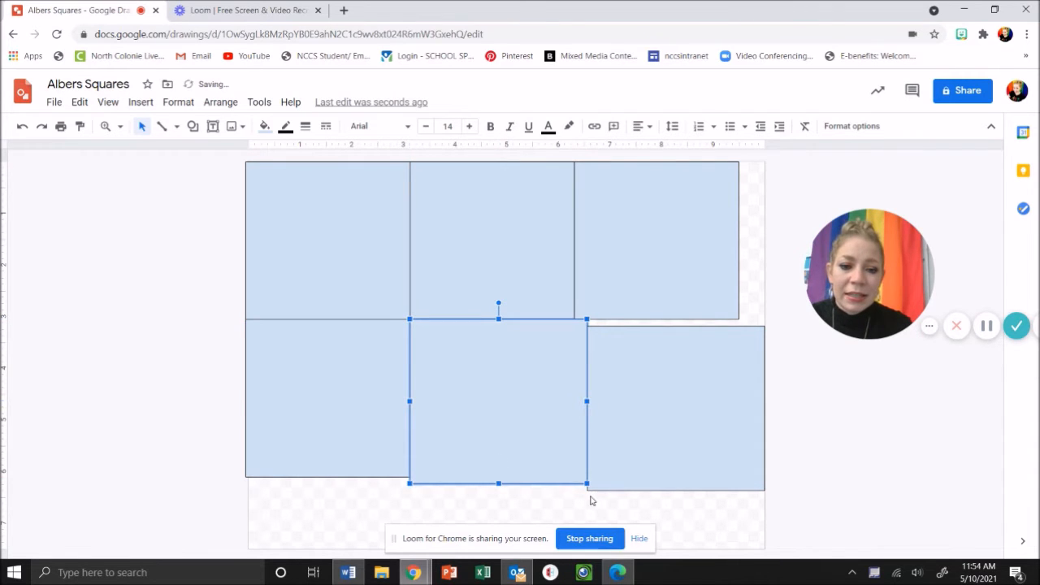
left_click_drag(587, 483, 574, 476)
Step: Move the lower row's third square against its neighbours and resize it to match, completing the three-by-two grid
left_click(638, 476)
left_click_drag(638, 476, 627, 469)
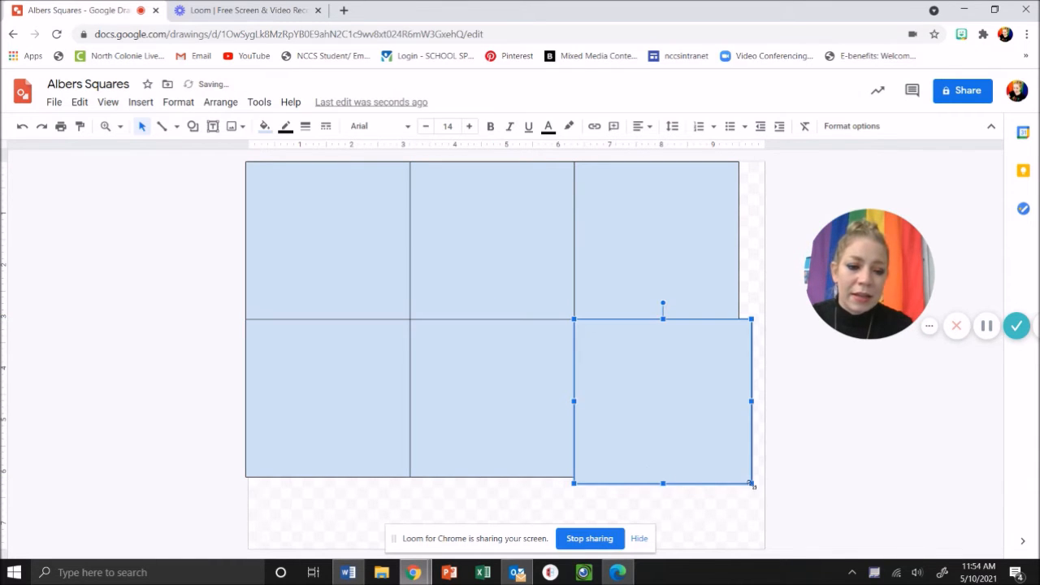
left_click_drag(747, 480, 733, 475)
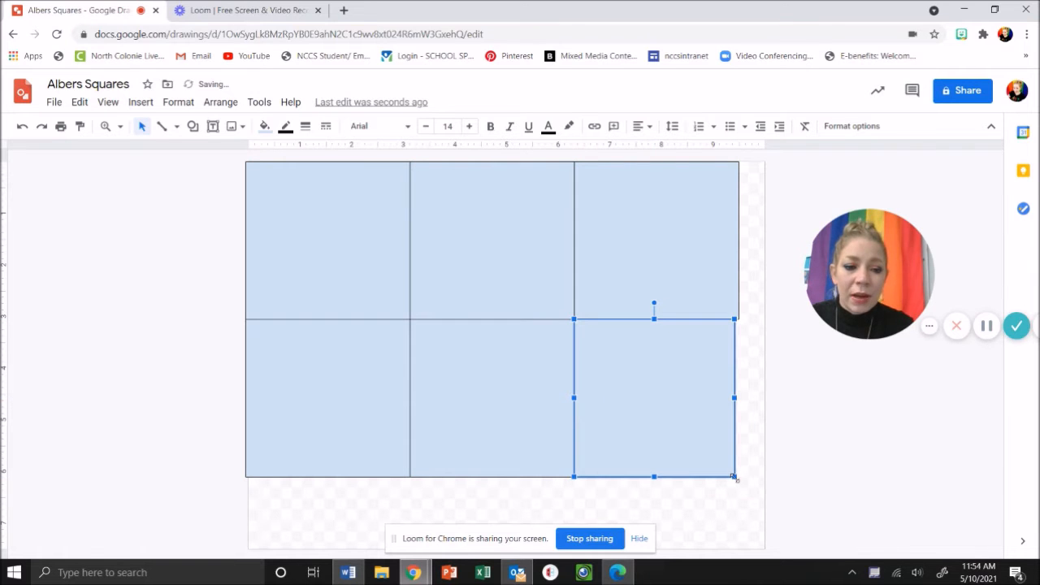
left_click_drag(736, 479, 738, 481)
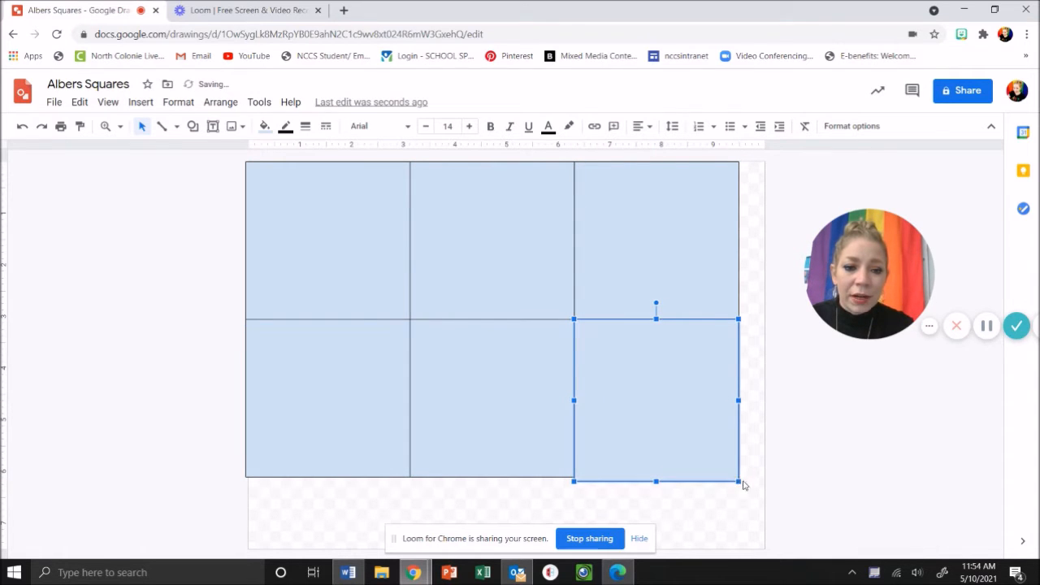
left_click_drag(643, 466, 646, 463)
left_click_drag(644, 464, 655, 477)
left_click(674, 510)
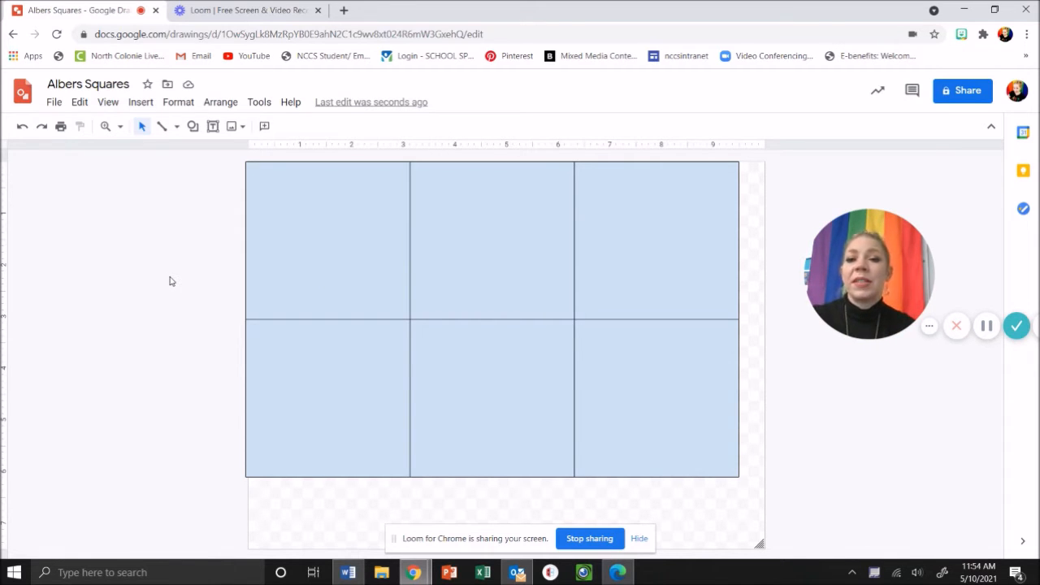
Step: Fill the upper row's first square with yellow and its middle square with light orange
left_click(301, 249)
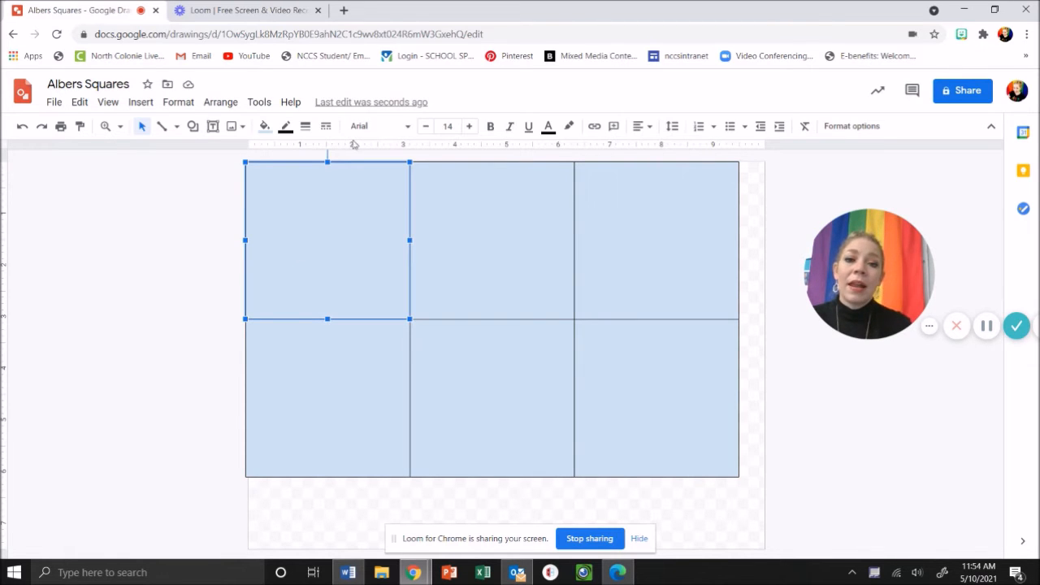
left_click(264, 128)
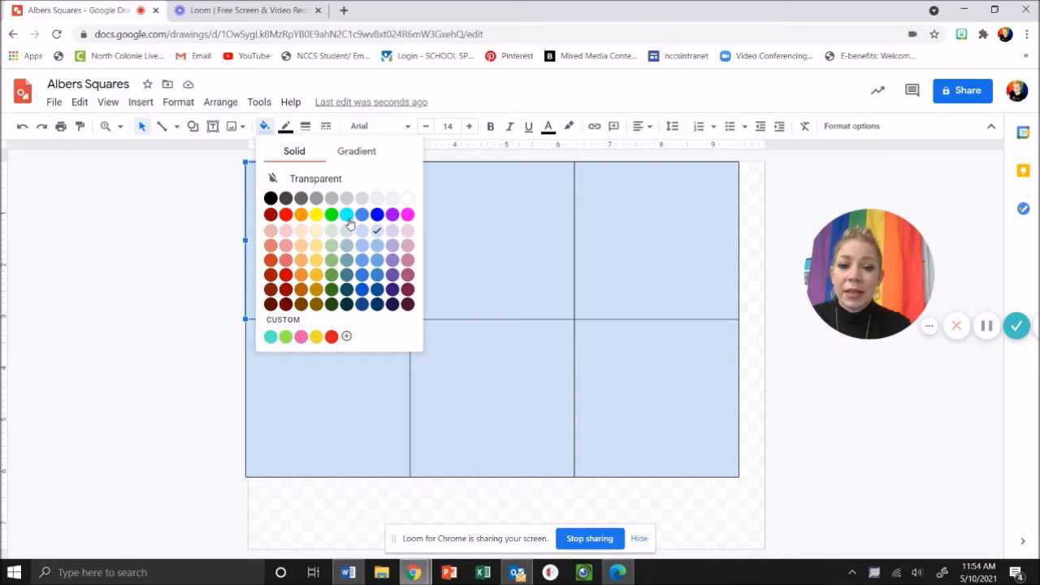
left_click(316, 215)
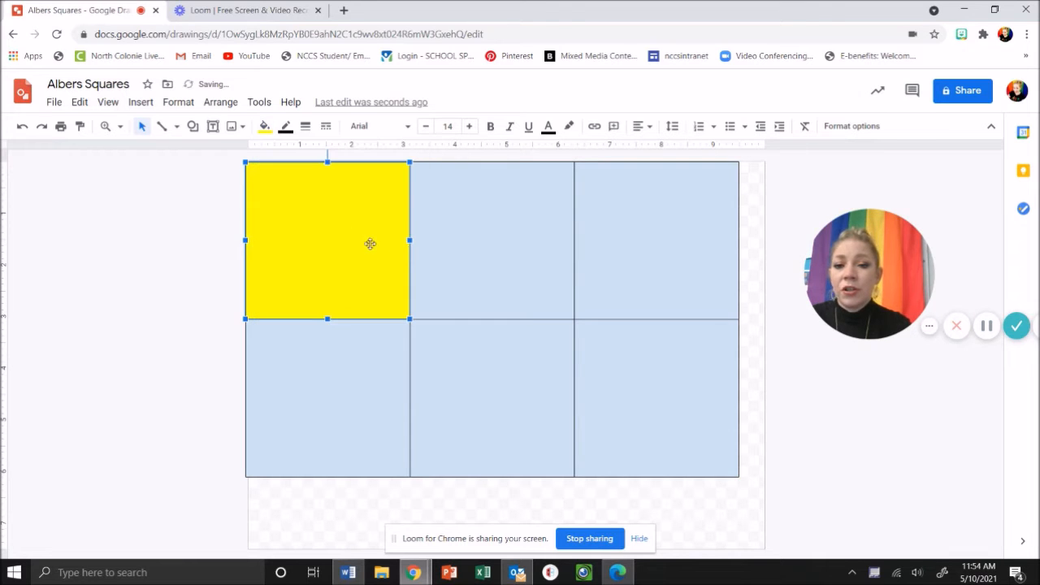
left_click(430, 252)
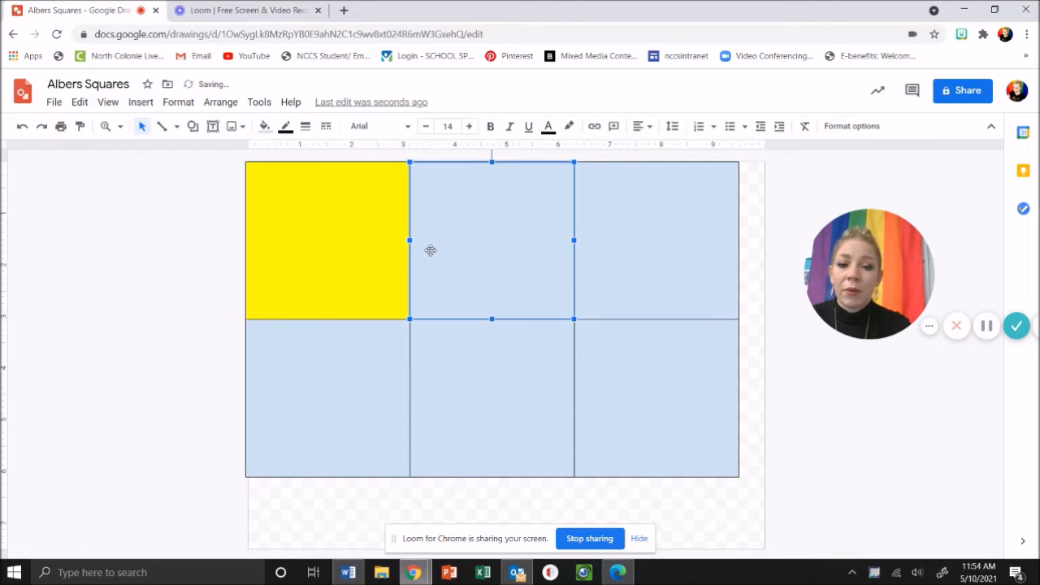
left_click(266, 129)
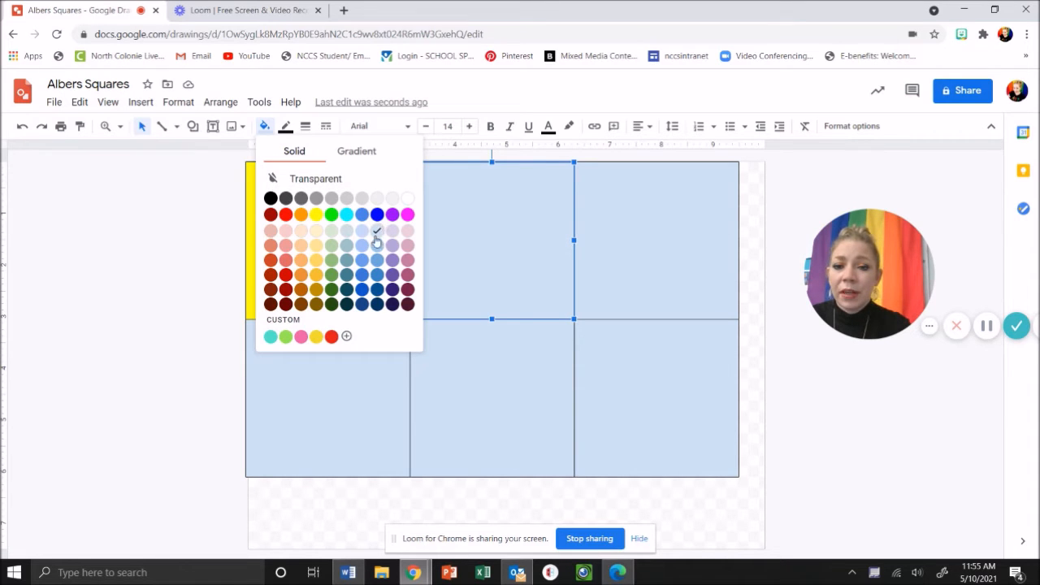
left_click(302, 260)
Step: Fill the upper row's third square with cyan
left_click(650, 239)
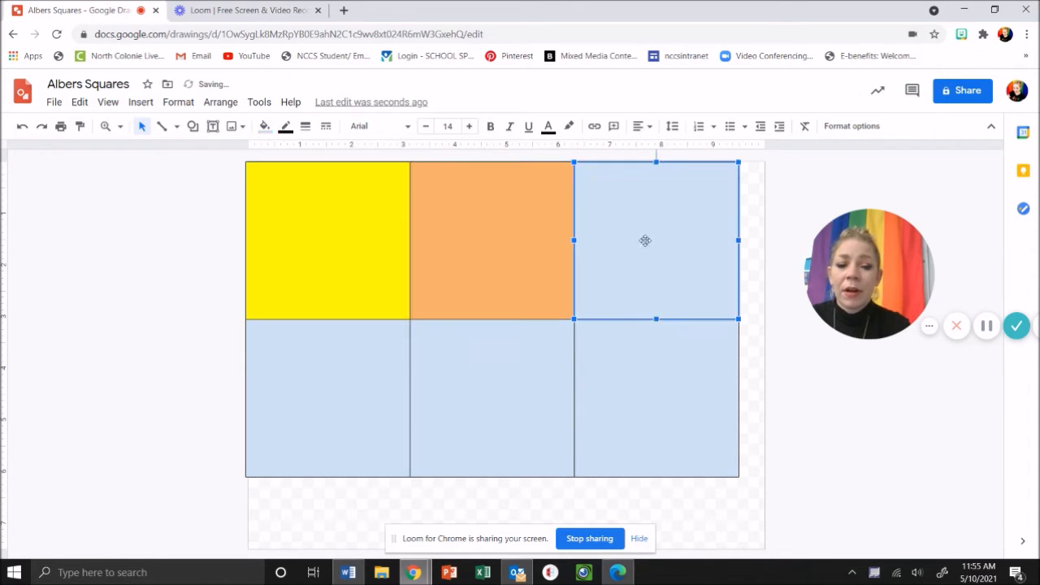
left_click(264, 128)
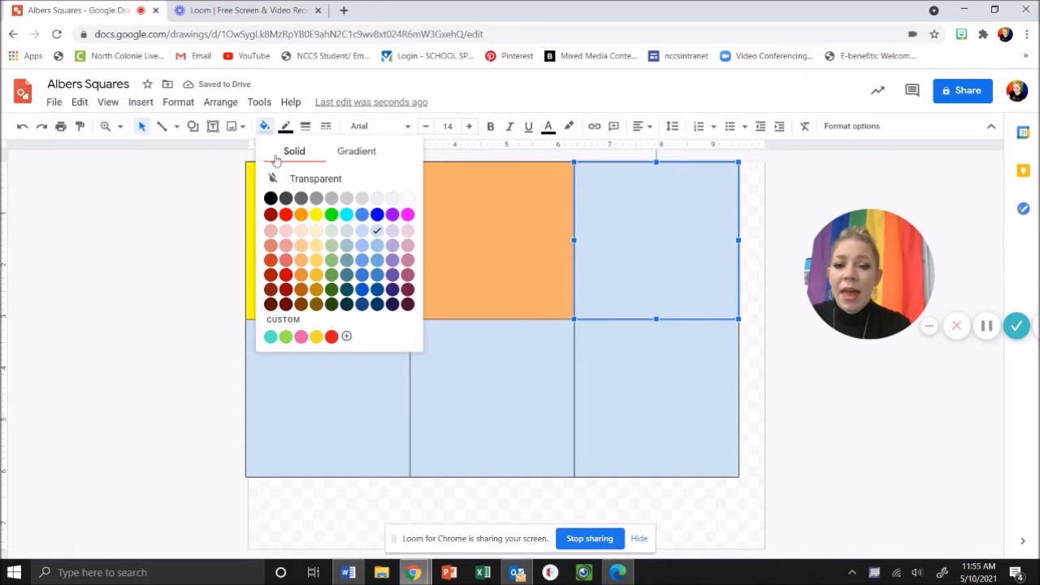
left_click(346, 218)
Step: Fill the lower row's first square with a custom light purple of about #ce62eb
left_click(382, 324)
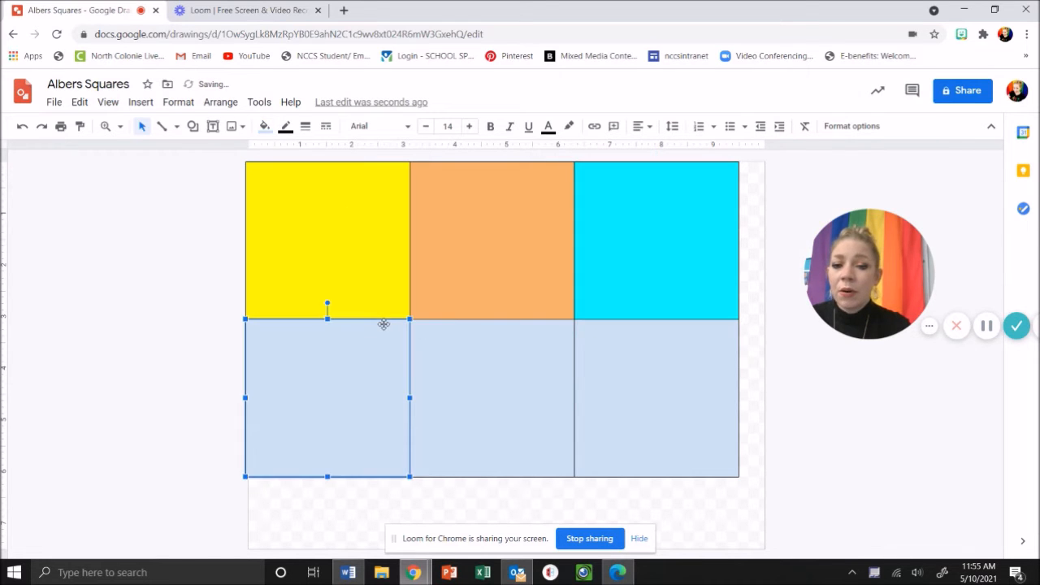
left_click(264, 127)
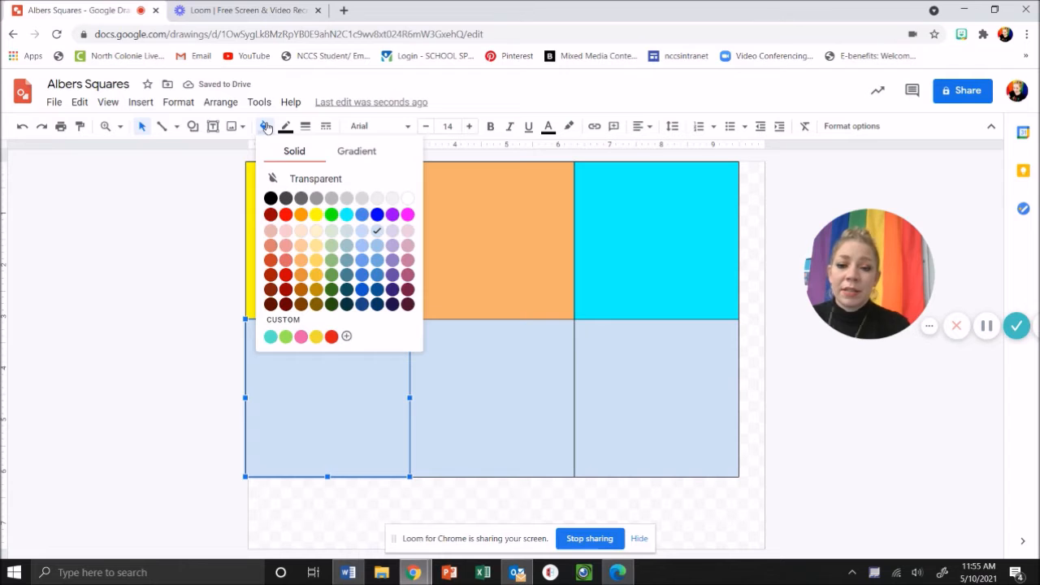
left_click(347, 337)
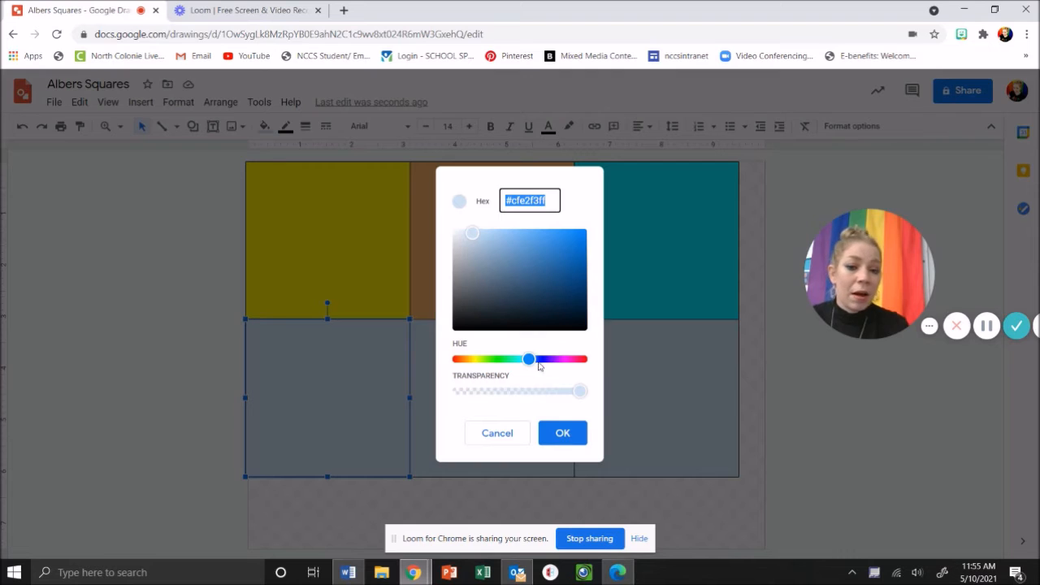
left_click_drag(530, 363, 558, 366)
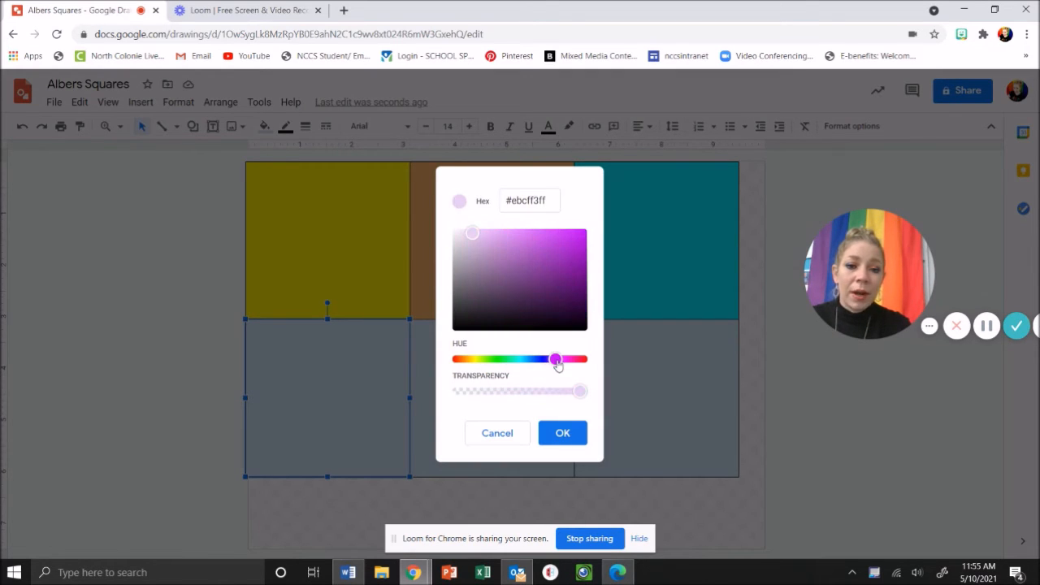
left_click(541, 239)
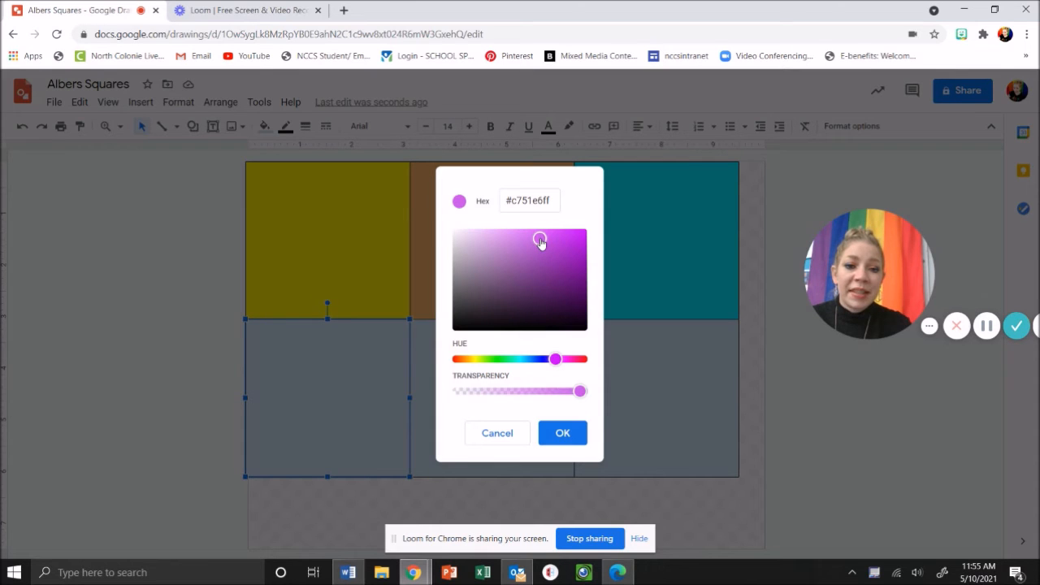
mouse_move(529, 236)
left_mouse_down()
mouse_move(551, 235)
mouse_move(543, 242)
left_mouse_up()
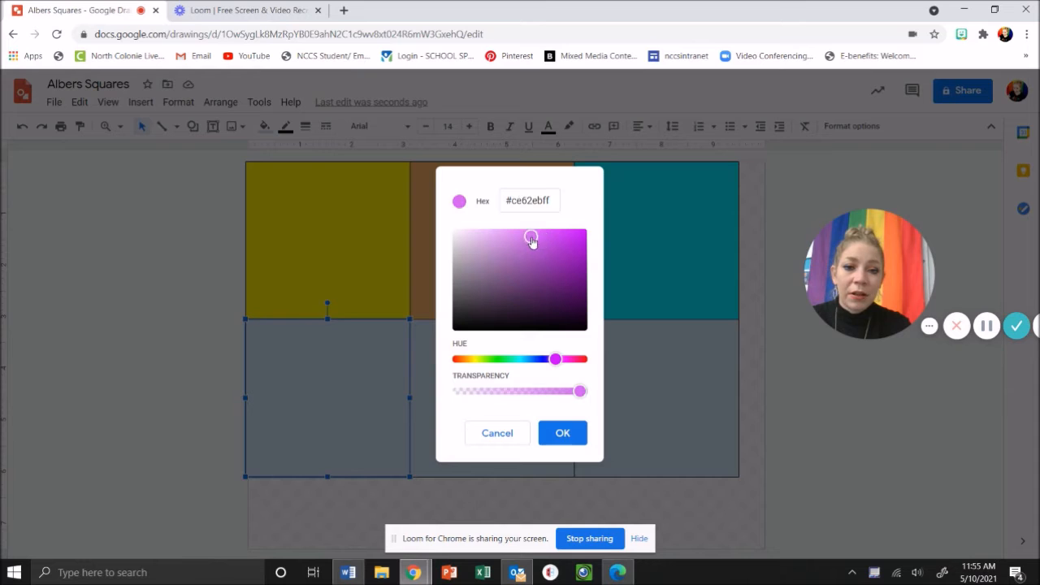
left_click(559, 431)
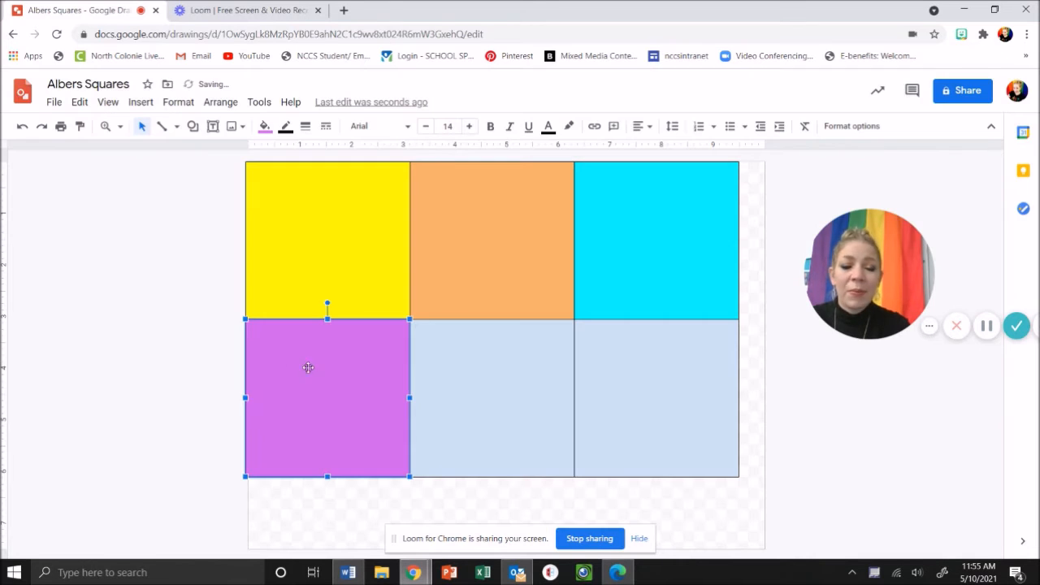
Step: Fill the lower row's middle square with dark red and its third square with the custom light green
left_click(264, 127)
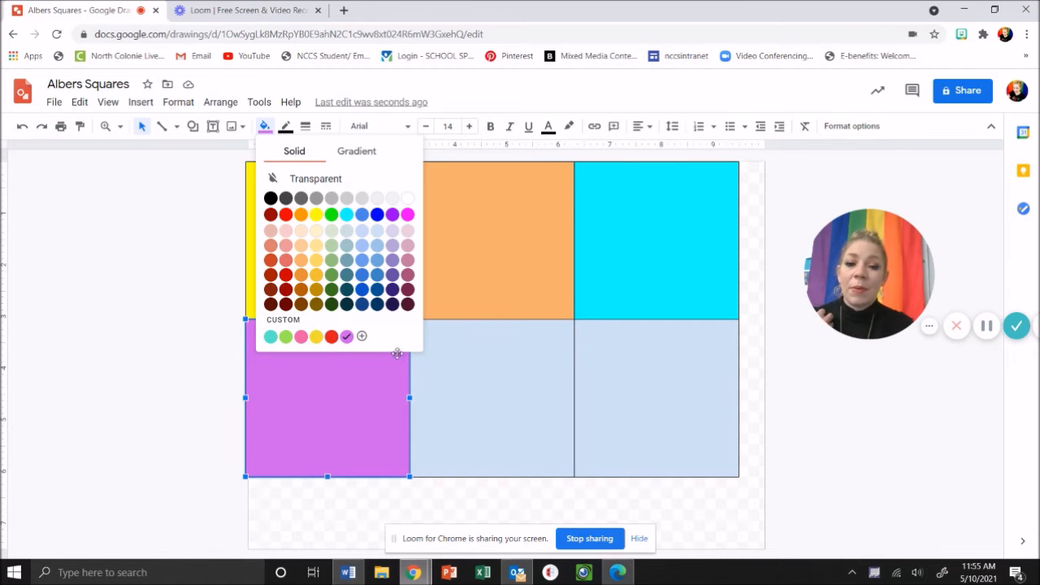
left_click(460, 343)
left_click(266, 127)
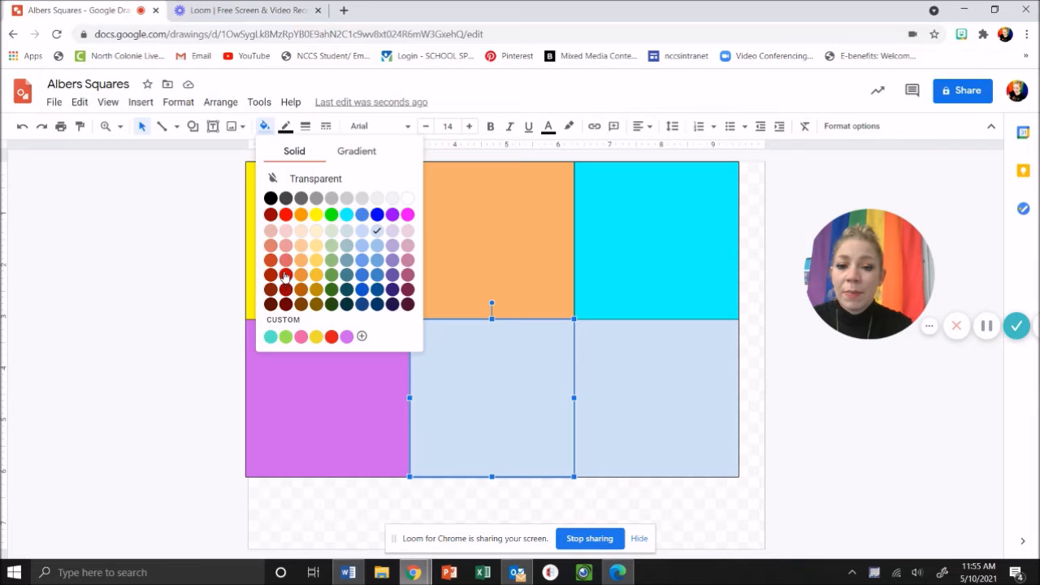
left_click(285, 275)
left_click(746, 405)
left_click(686, 390)
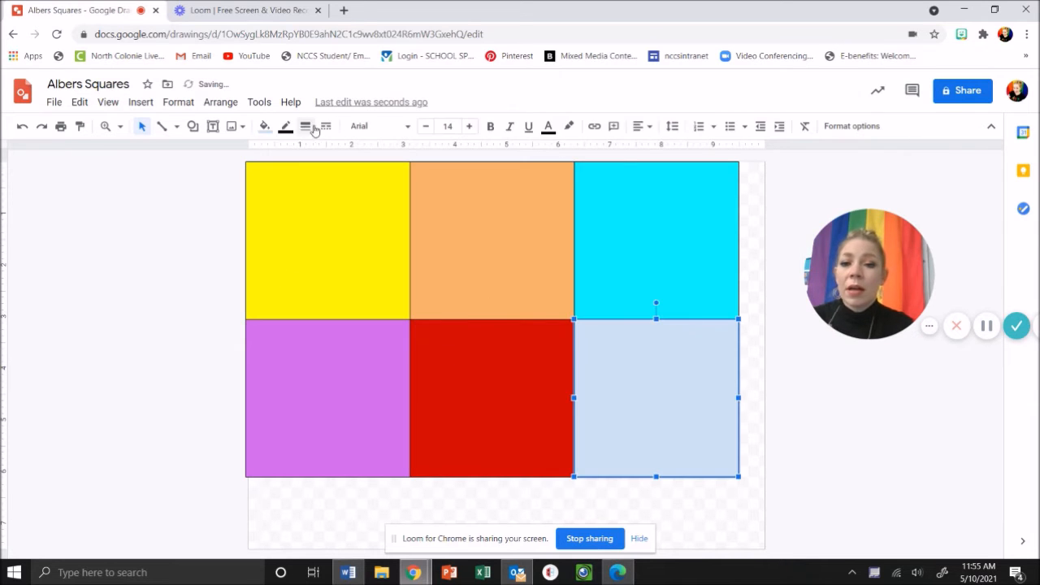
left_click(265, 126)
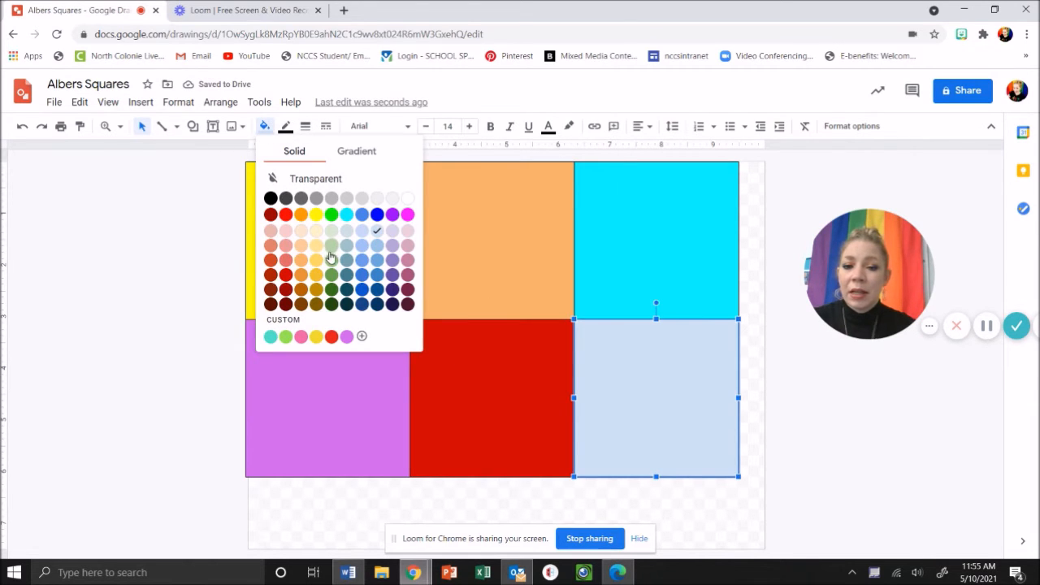
left_click(286, 336)
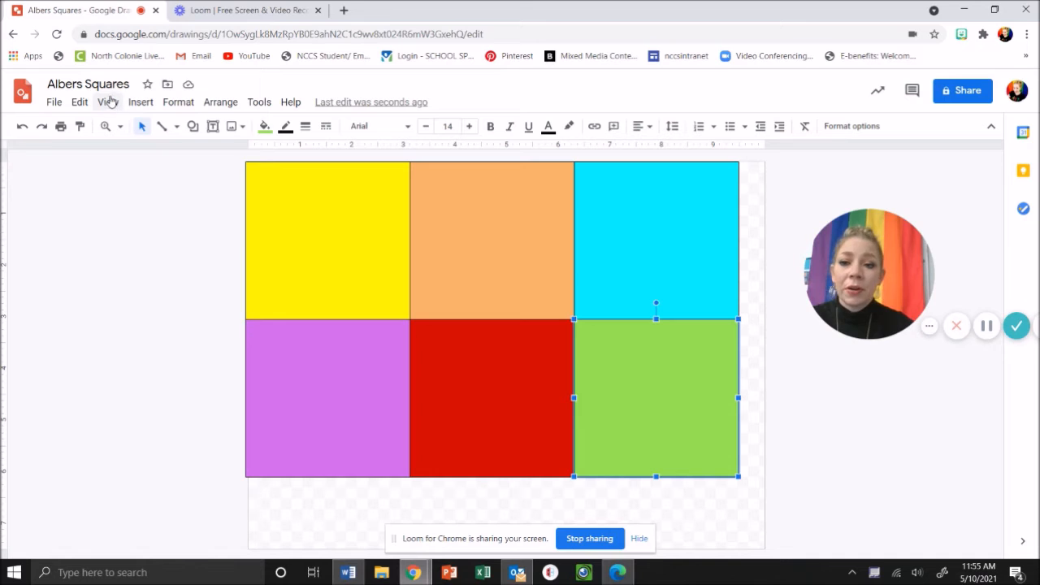
Step: Draw a smaller square inside the yellow square, centred horizontally and set slightly below the middle
left_click(139, 102)
mouse_move(165, 174)
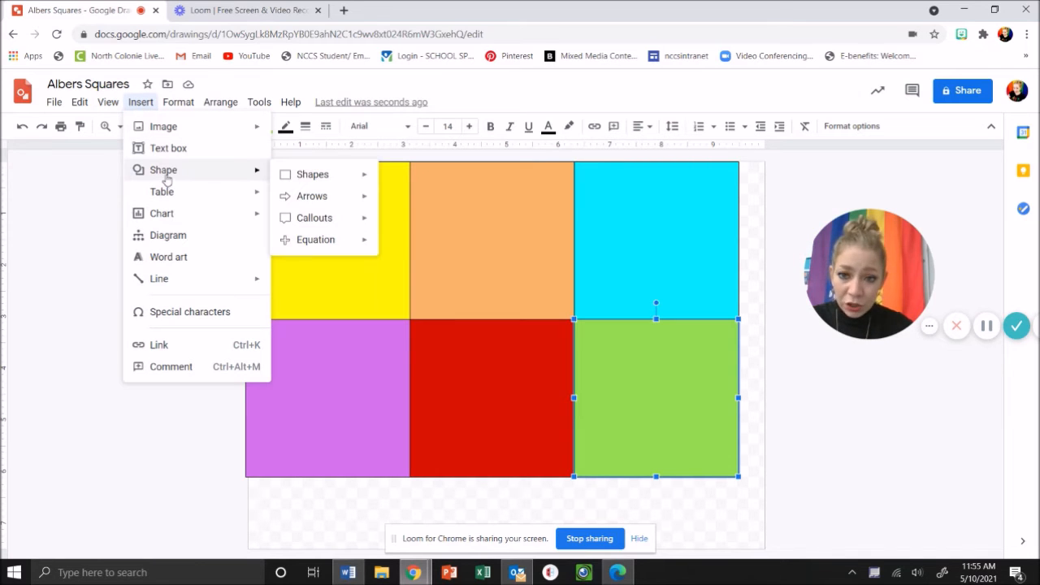
mouse_move(315, 173)
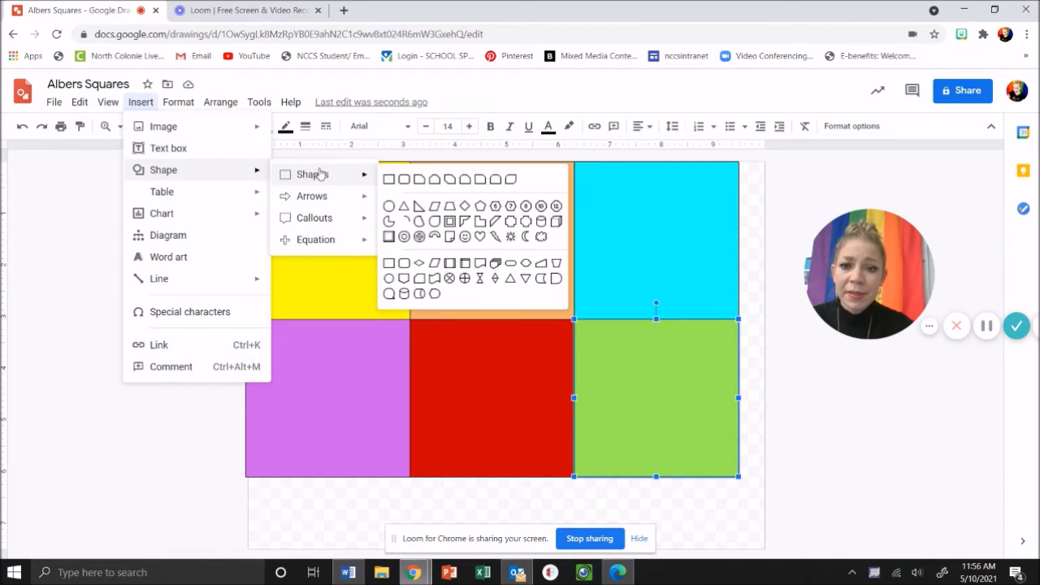
left_click(388, 179)
left_click_drag(266, 191, 389, 304)
left_click_drag(352, 269, 350, 264)
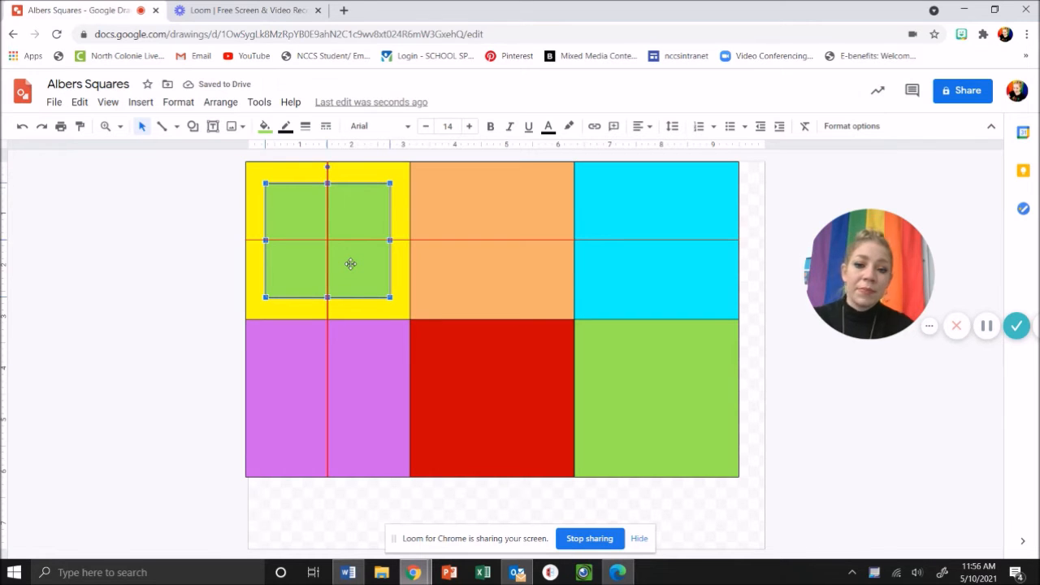
left_click_drag(350, 263, 352, 268)
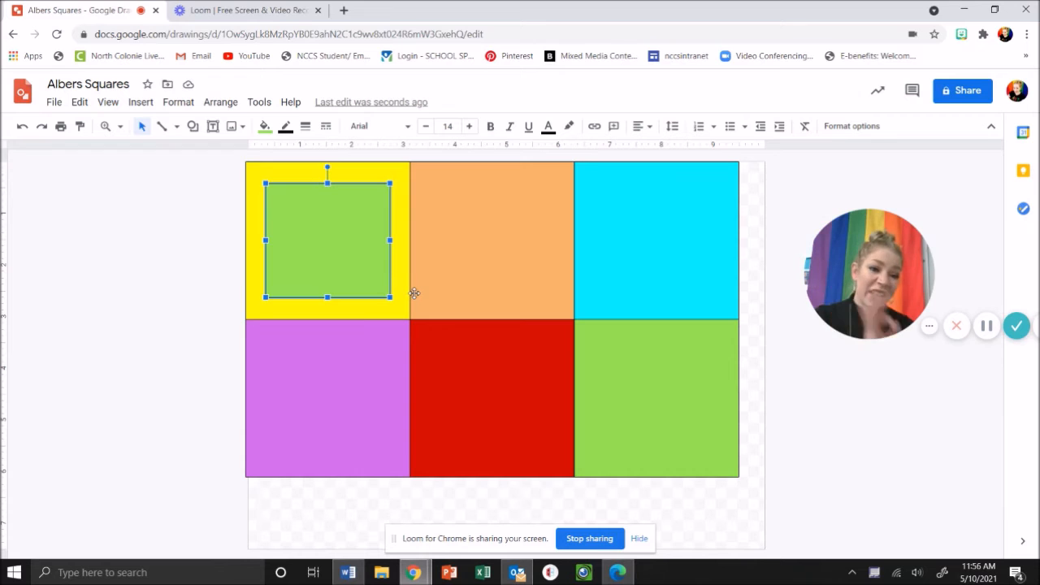
left_click_drag(333, 267, 335, 276)
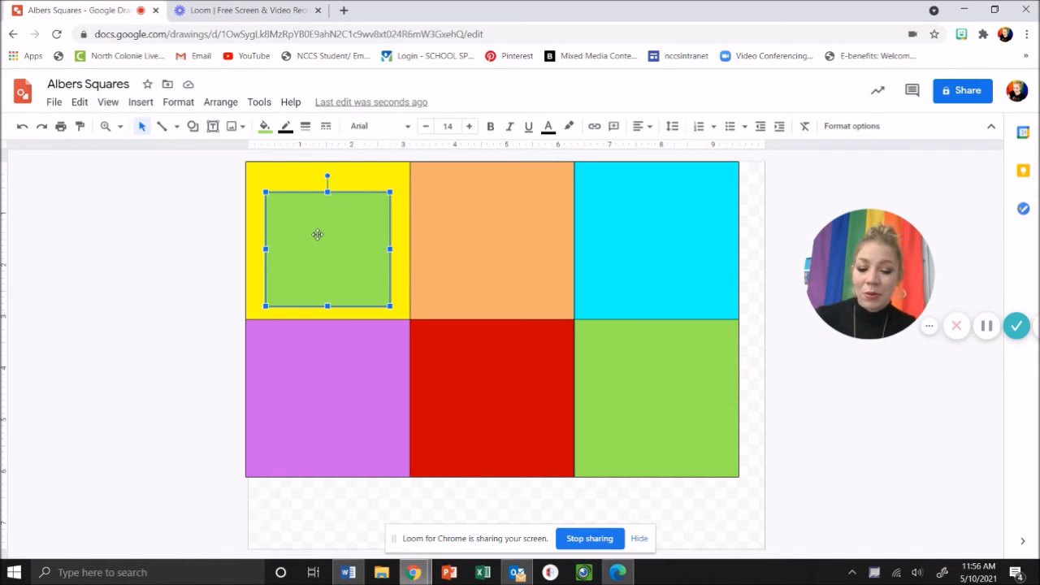
Step: Duplicate the inner green square five times and place one copy inside each of the other grid squares
key("ctrl+d")
key("ctrl+d")
key("ctrl+d")
key("ctrl+d")
key("ctrl+d")
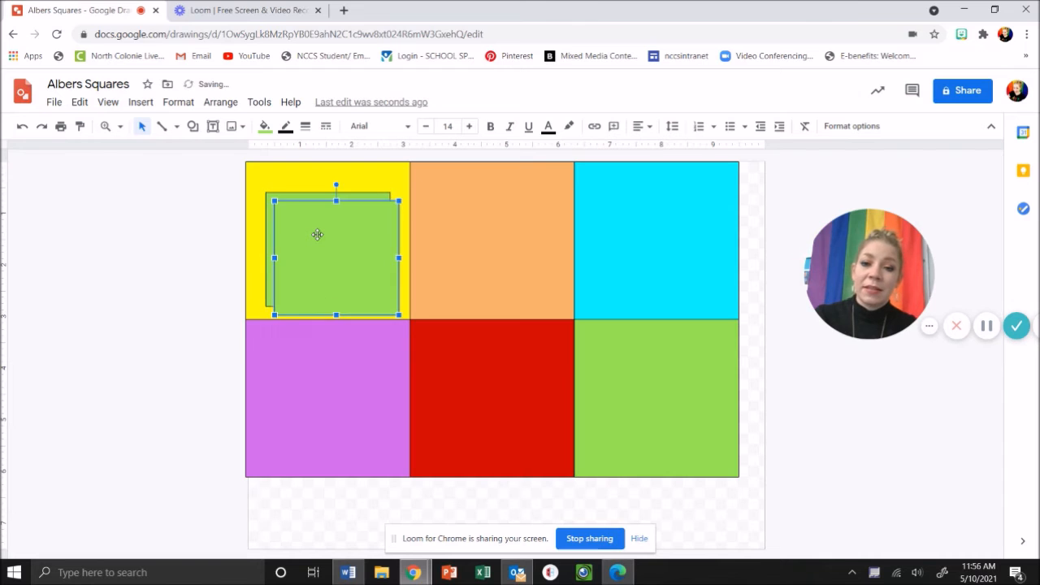
left_click_drag(369, 248, 690, 213)
left_click_drag(398, 307, 509, 282)
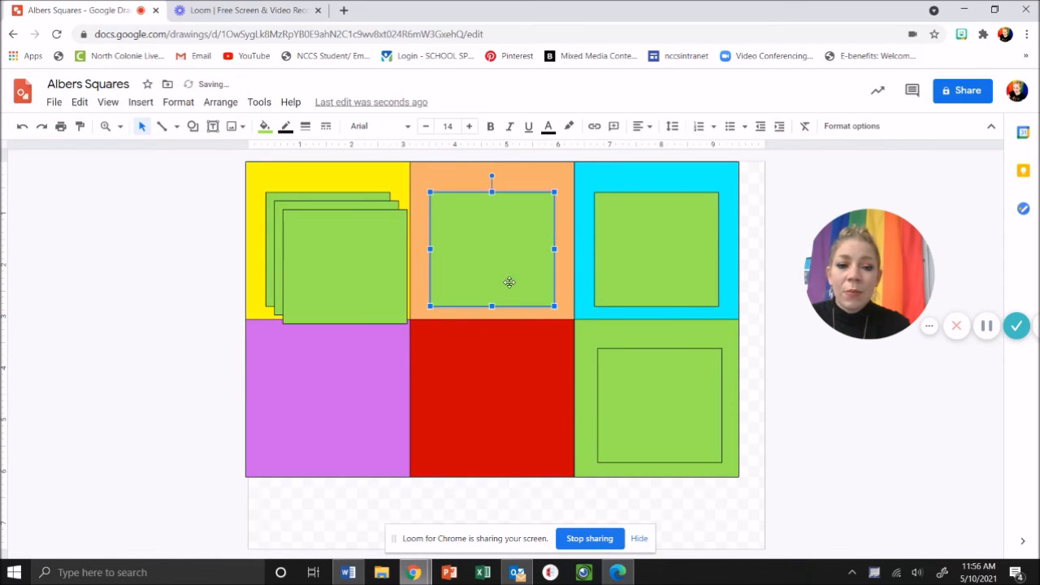
left_click_drag(365, 304, 513, 441)
left_click_drag(338, 287, 328, 435)
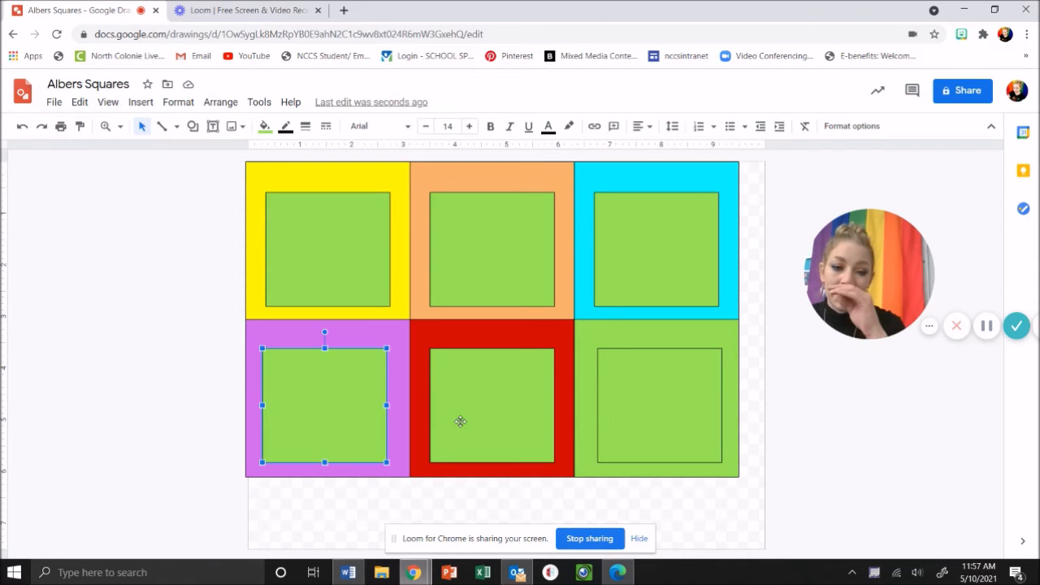
Step: Fill the inner square of the light green grid square with red and that of the light orange one with orange
left_click(664, 398)
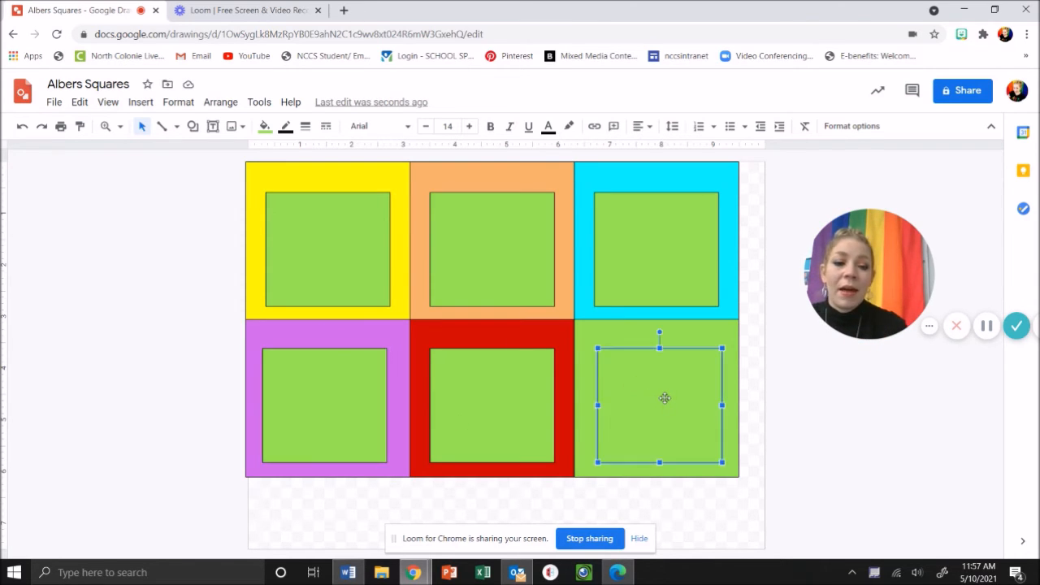
left_click(264, 126)
left_click(285, 213)
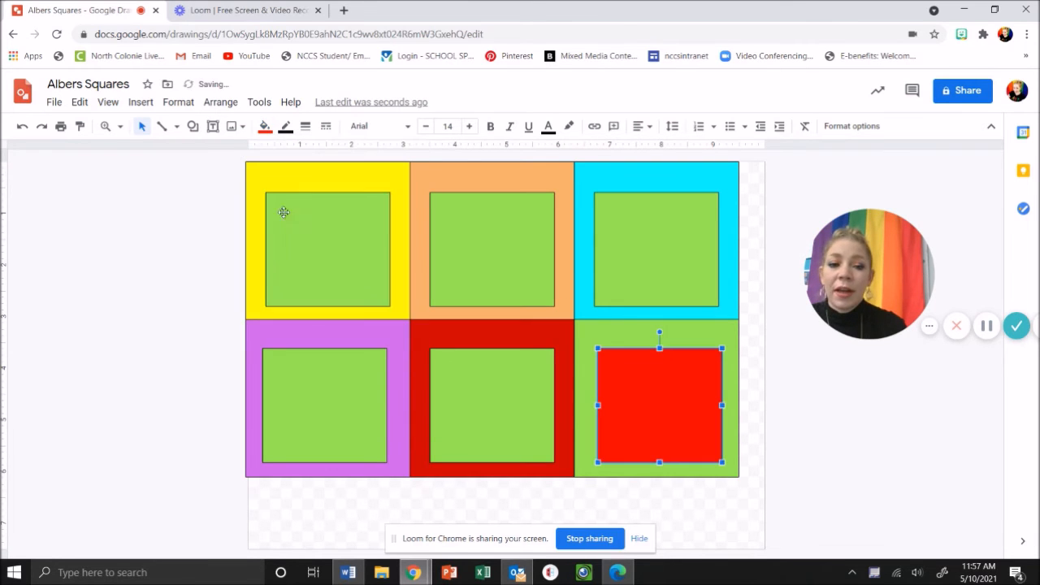
left_click(463, 284)
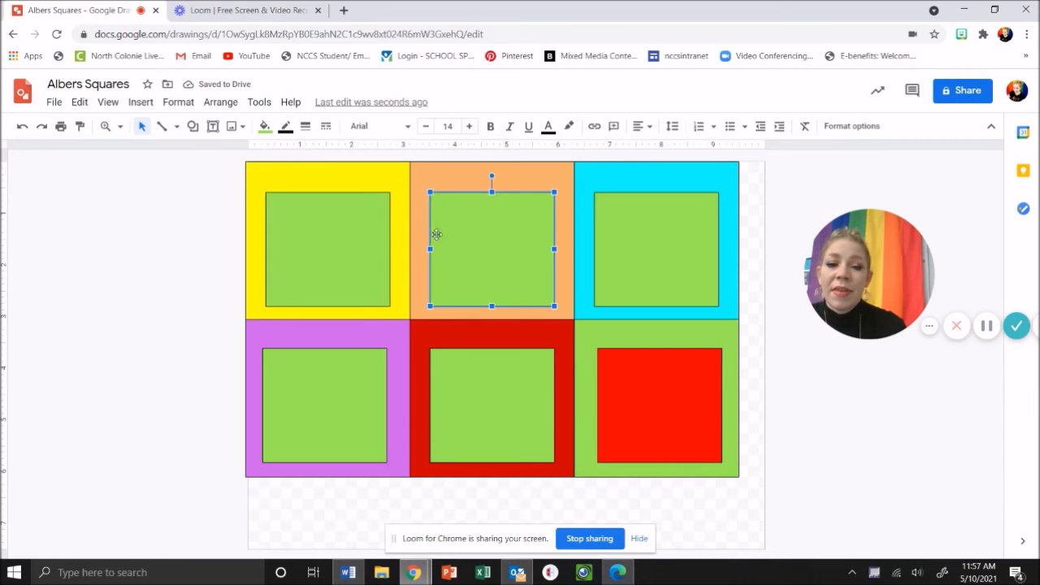
left_click(265, 126)
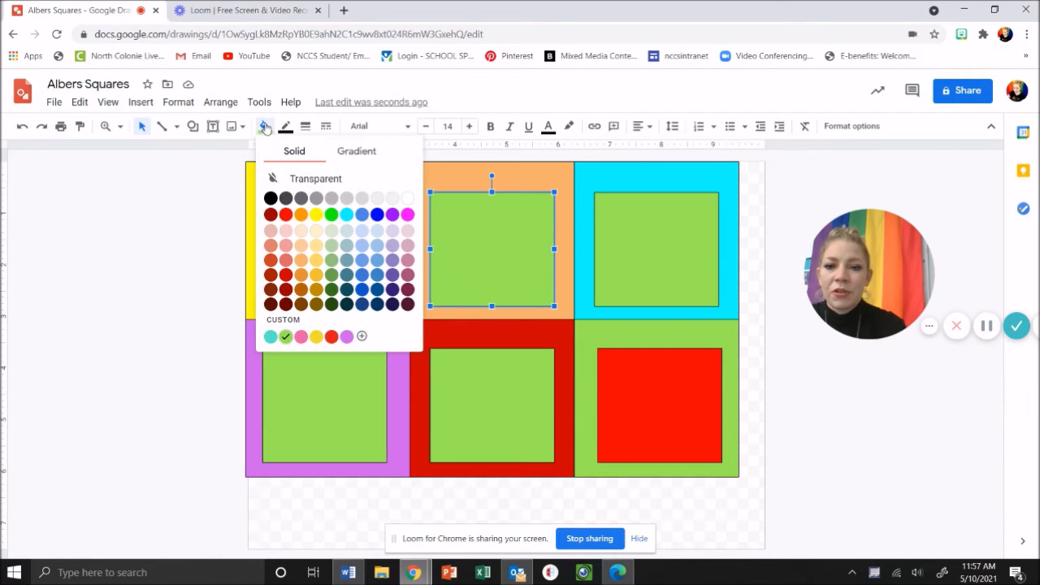
left_click(301, 214)
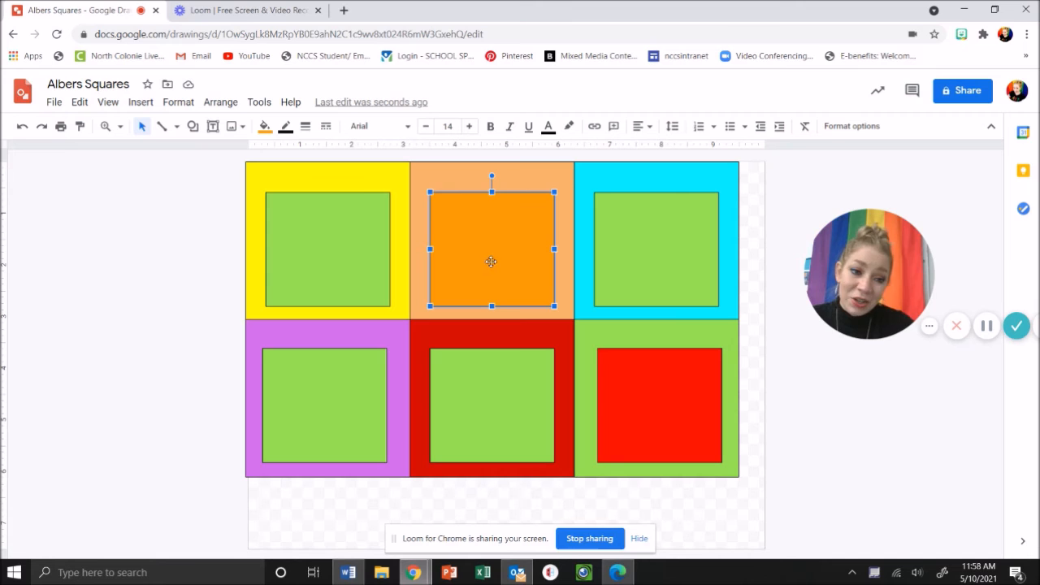
Step: Fill the inner squares with golden yellow in the yellow square, magenta in the purple one and yellow in the dark red one
left_click(377, 258)
left_click(265, 128)
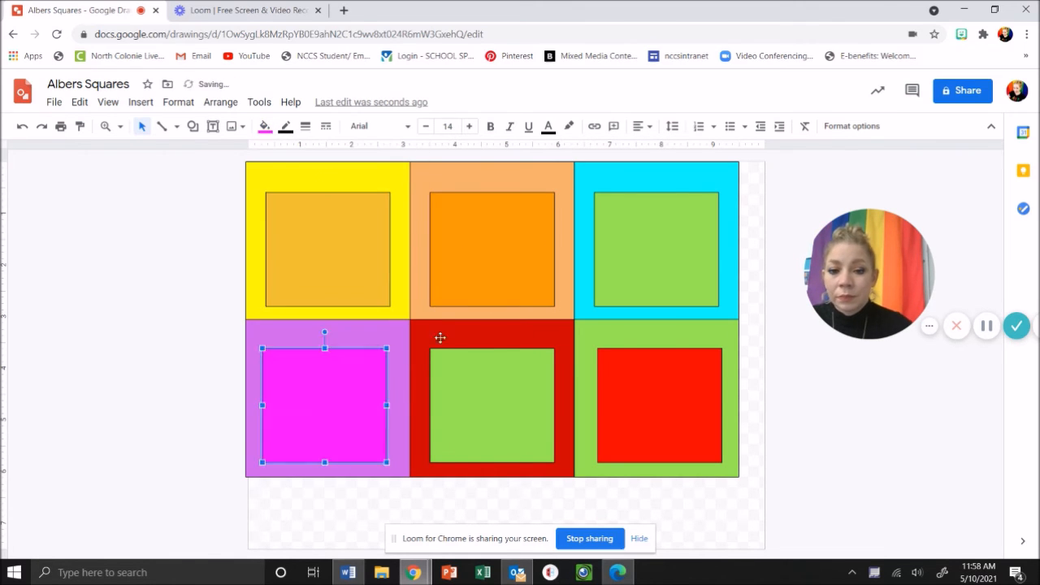
left_click(443, 358)
left_click(265, 126)
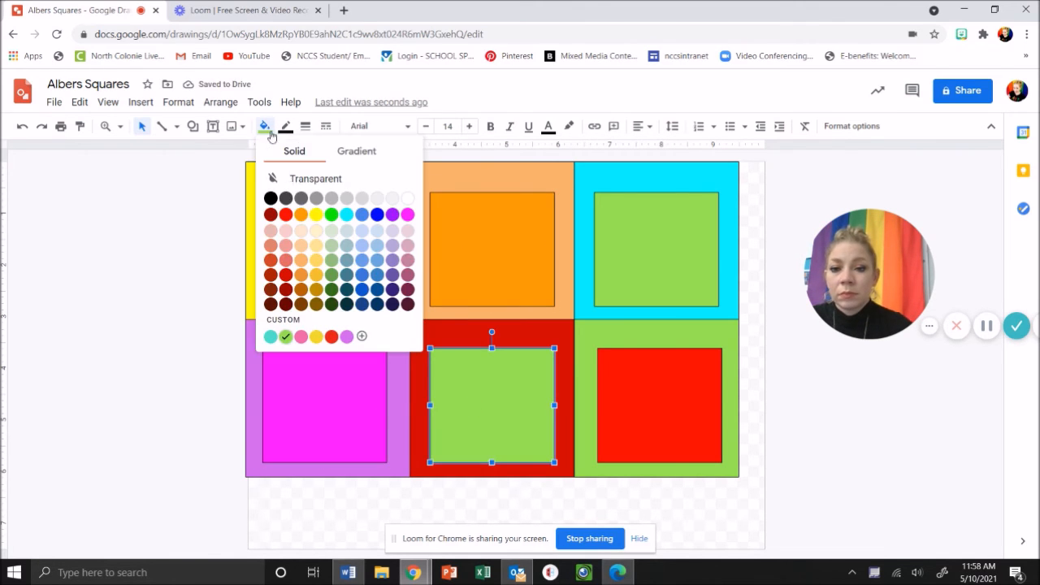
left_click(318, 214)
Step: Draw a smaller third-level square inside the golden inner square of the yellow grid square, in the same golden colour
left_click(370, 282)
left_click(141, 102)
mouse_move(183, 171)
mouse_move(302, 172)
left_click(394, 173)
left_click_drag(291, 223, 315, 411)
Step: Copy the third-level golden square five times and place one copy in each of the other nested squares
key("ctrl+c")
key("ctrl+v")
key("ctrl+v")
key("ctrl+v")
key("ctrl+v")
key("ctrl+v")
left_click_drag(364, 325, 679, 437)
left_click_drag(370, 277, 678, 260)
left_click_drag(333, 274, 487, 262)
Step: Fill the third-level square with blue in the yellow grid square and with red in the light orange one
left_click(330, 261)
left_click(265, 126)
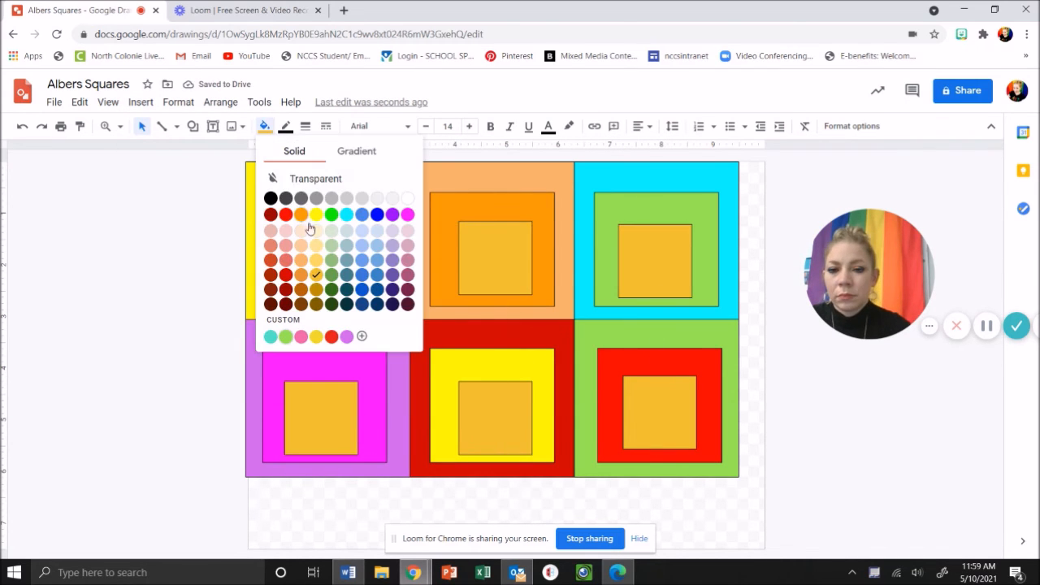
left_click(363, 277)
left_click(512, 269)
left_click(265, 126)
left_click(286, 215)
Step: Fill the third-level squares in the cyan and light green grid squares with bright green
left_click(637, 250)
left_click(265, 126)
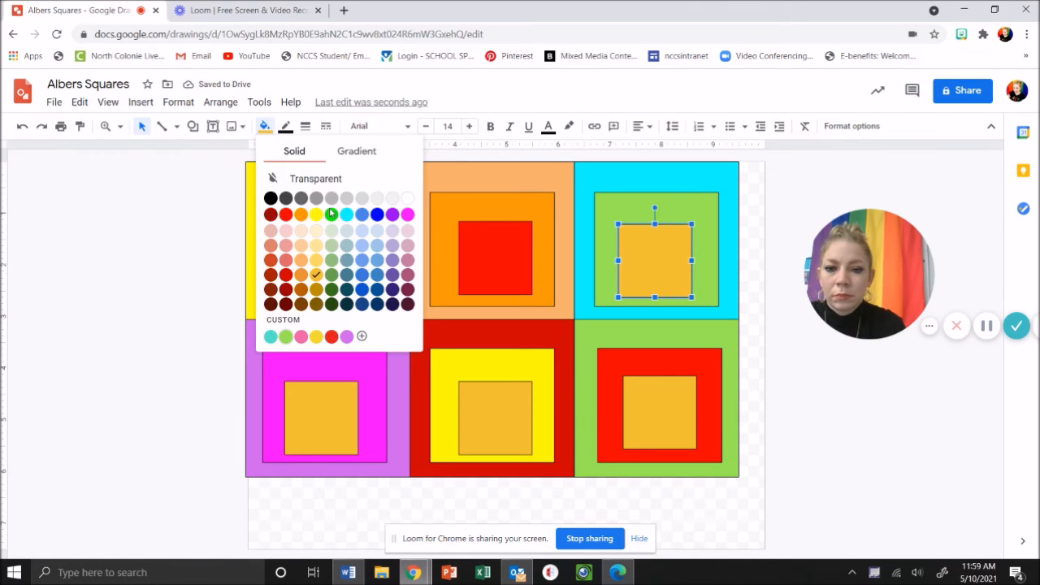
left_click(331, 214)
left_click(659, 412)
left_click(265, 126)
left_click(331, 214)
Step: Try a mauve fill on the third-level square in the dark red grid square, and replace it with dark purple
left_click(496, 414)
left_click(264, 126)
left_click(407, 259)
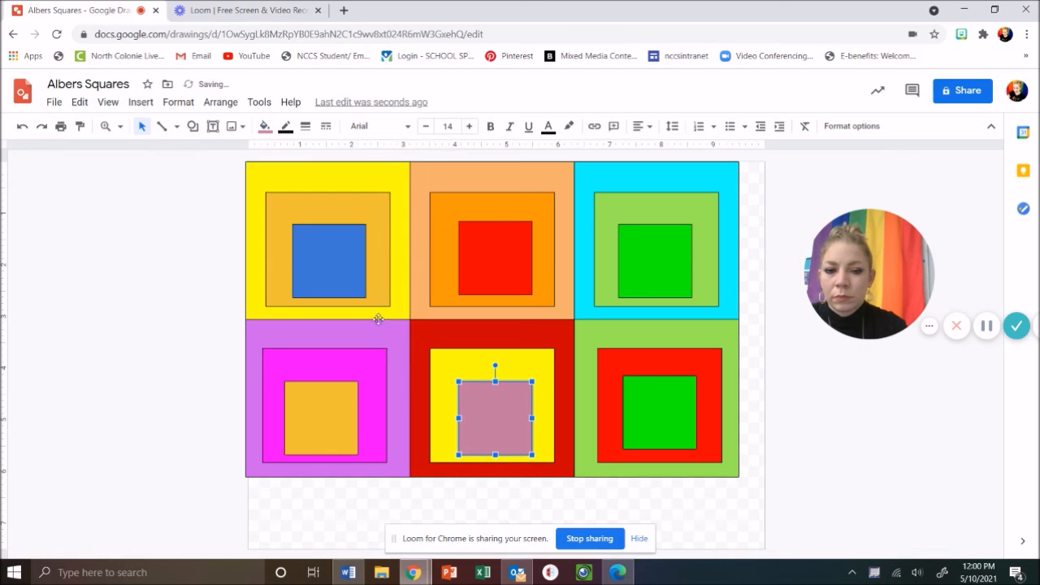
left_click(264, 126)
left_click(392, 289)
Step: Fill the third-level square in the light purple grid square with the custom pink
left_click(321, 418)
left_click(265, 126)
left_click(301, 337)
Step: Draw a still smaller innermost square inside the blue third-level square of the yellow grid square, in the same blue
left_click(328, 260)
left_click(141, 102)
mouse_move(169, 170)
mouse_move(333, 176)
left_click(386, 177)
mouse_move(309, 253)
left_mouse_down()
mouse_move(351, 294)
mouse_move(334, 253)
left_mouse_up()
Step: Copy the innermost blue square five times and place one copy inside each of the other third-level squares
key("ctrl+c")
key("ctrl+v")
key("ctrl+v")
key("ctrl+v")
key("ctrl+v")
key("ctrl+v")
left_click_drag(375, 308, 503, 419)
left_click_drag(357, 290, 496, 260)
left_click_drag(342, 274, 659, 265)
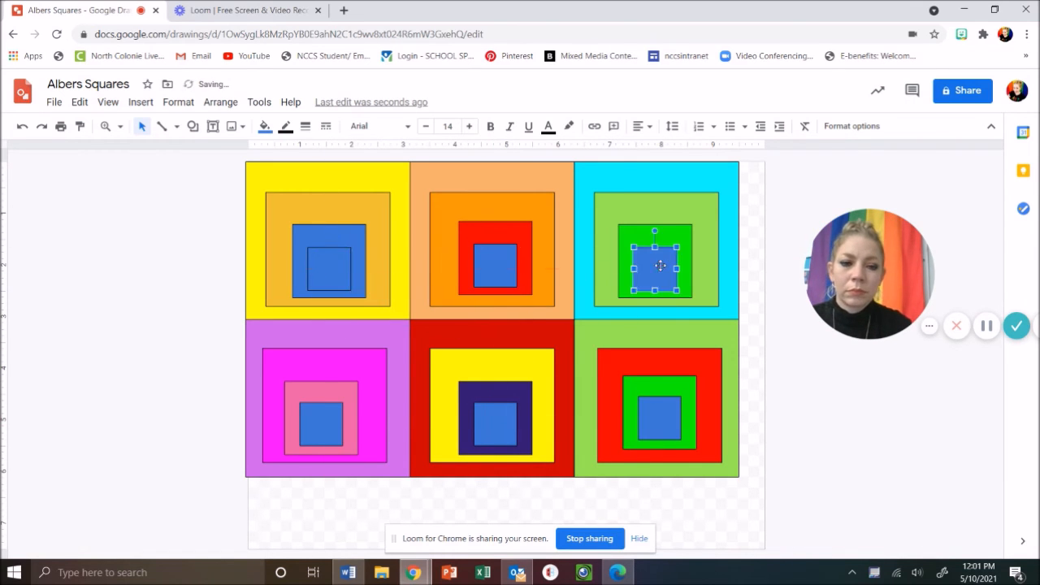
Step: Fill the innermost square with cyan in the dark red grid square and with red in the light green one
left_click(329, 270)
left_click(322, 423)
left_click(497, 424)
left_click(267, 128)
left_click(347, 214)
left_click(659, 419)
left_click(265, 128)
left_click(285, 274)
Step: Fill the innermost square in the light orange grid square with a custom saturated orange
left_click(494, 265)
left_click(265, 128)
left_click(361, 335)
left_click_drag(534, 357, 471, 358)
left_click(578, 232)
left_click(562, 432)
Step: Fill the innermost square in the cyan grid square with the custom turquoise
left_click(648, 285)
left_click(265, 126)
left_click(272, 344)
Step: Fill the innermost square with magenta in the yellow grid square and with yellow in the light purple one
left_click(659, 419)
left_click(321, 423)
left_click(322, 266)
left_click(265, 127)
left_click(408, 215)
left_click(321, 423)
left_click(265, 126)
left_click(316, 215)
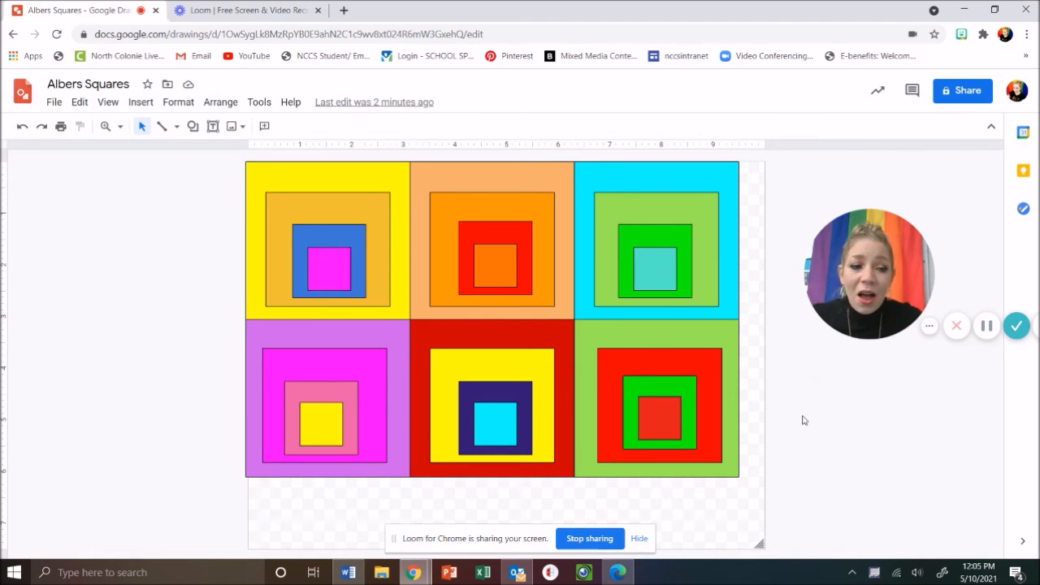